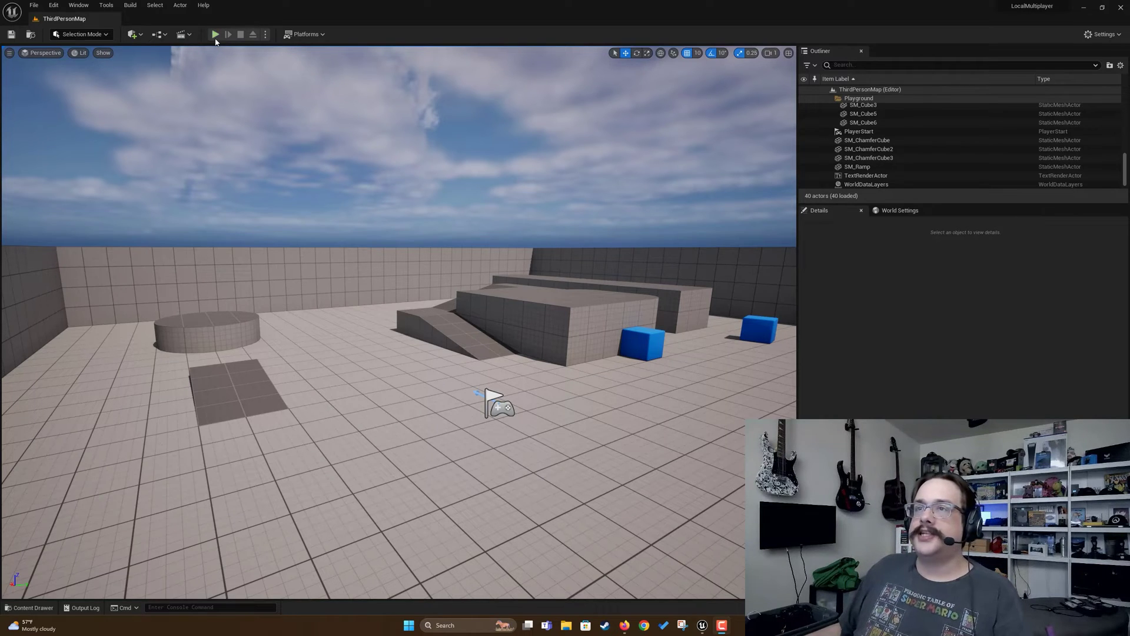
Play-test the level in the viewport by running the single-player character around, and end the session.
left_click(216, 35)
key("w")
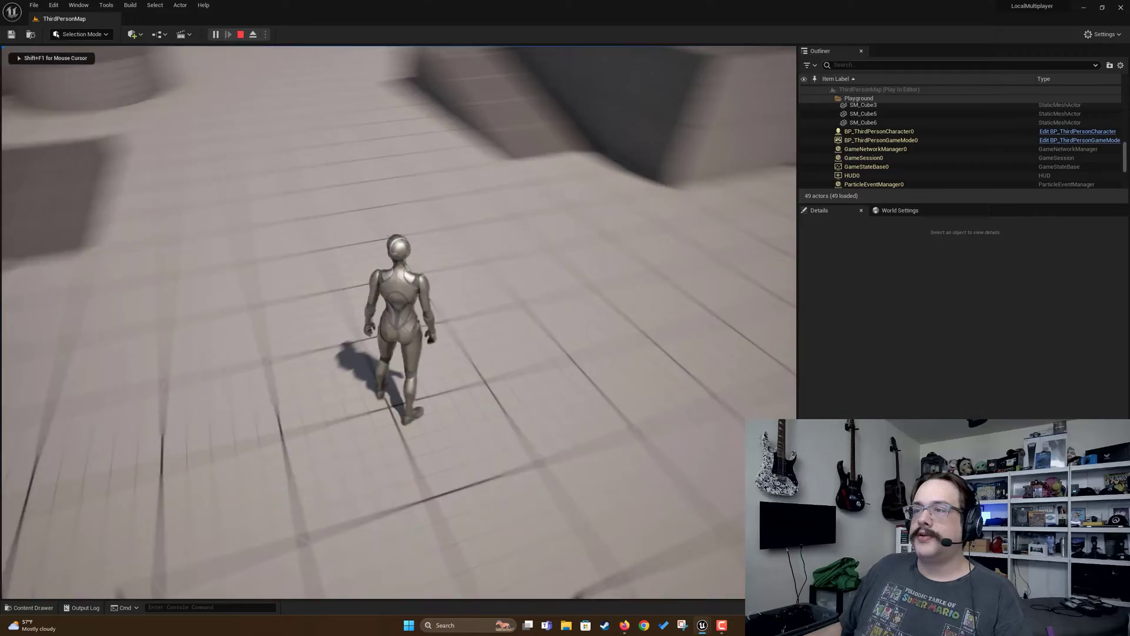
key("a")
key("d")
key("w")
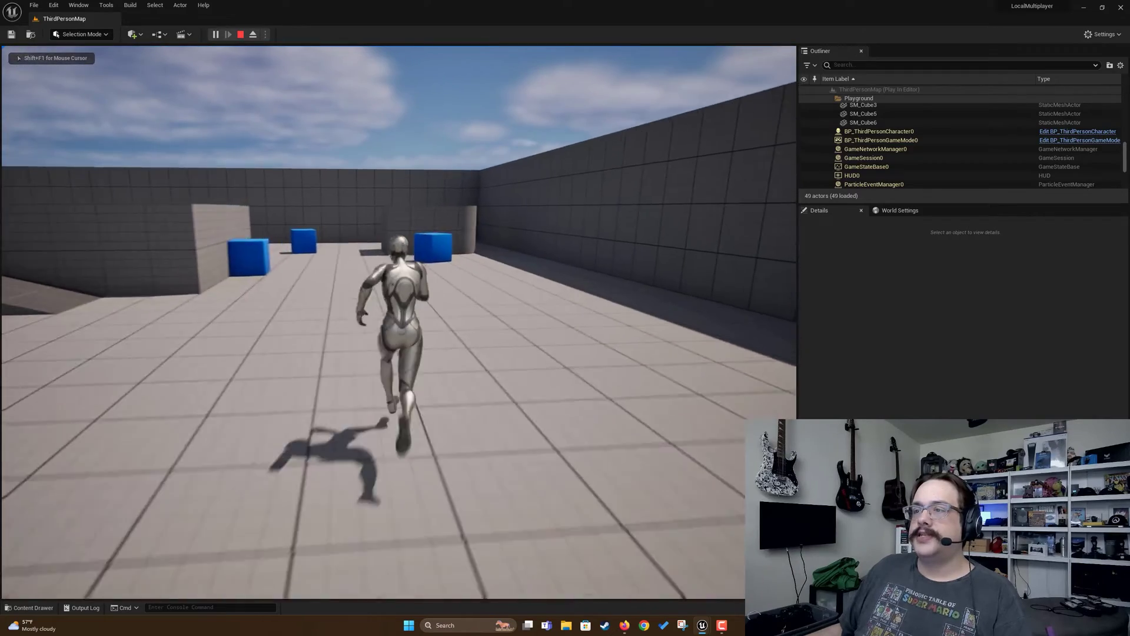
key("Escape")
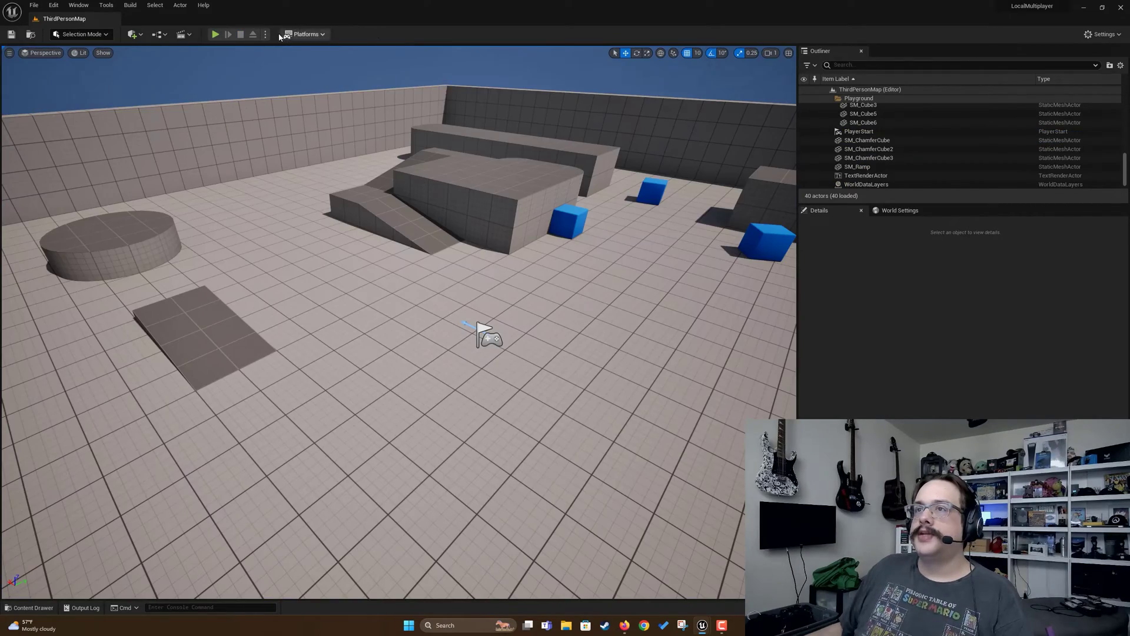
Set the number of players for play sessions to 2.
left_click(265, 36)
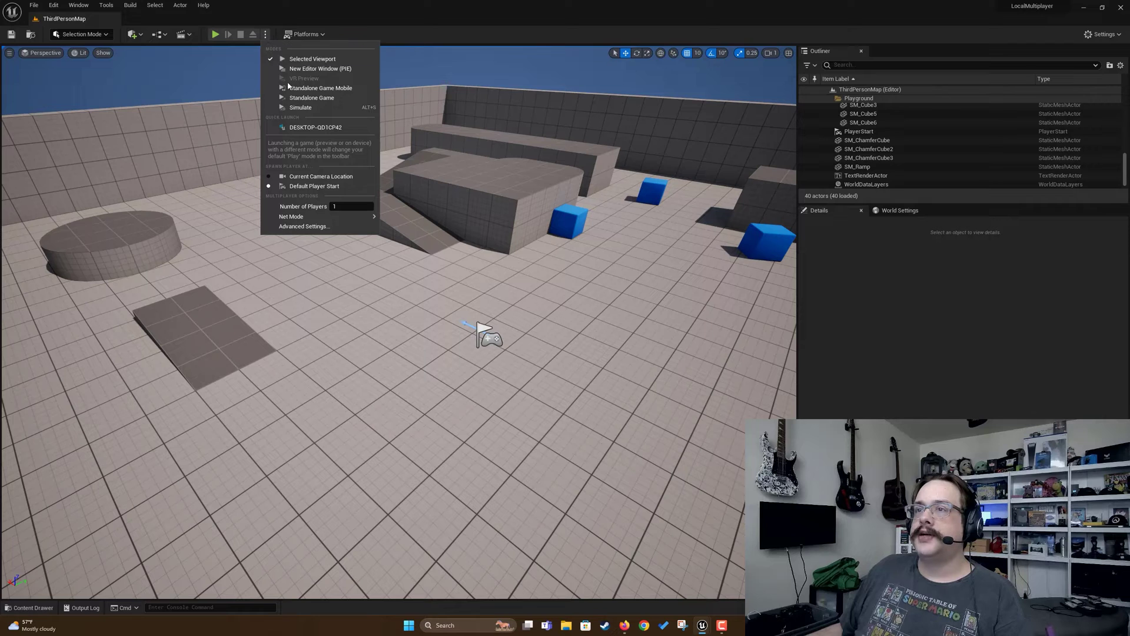
left_click(340, 207)
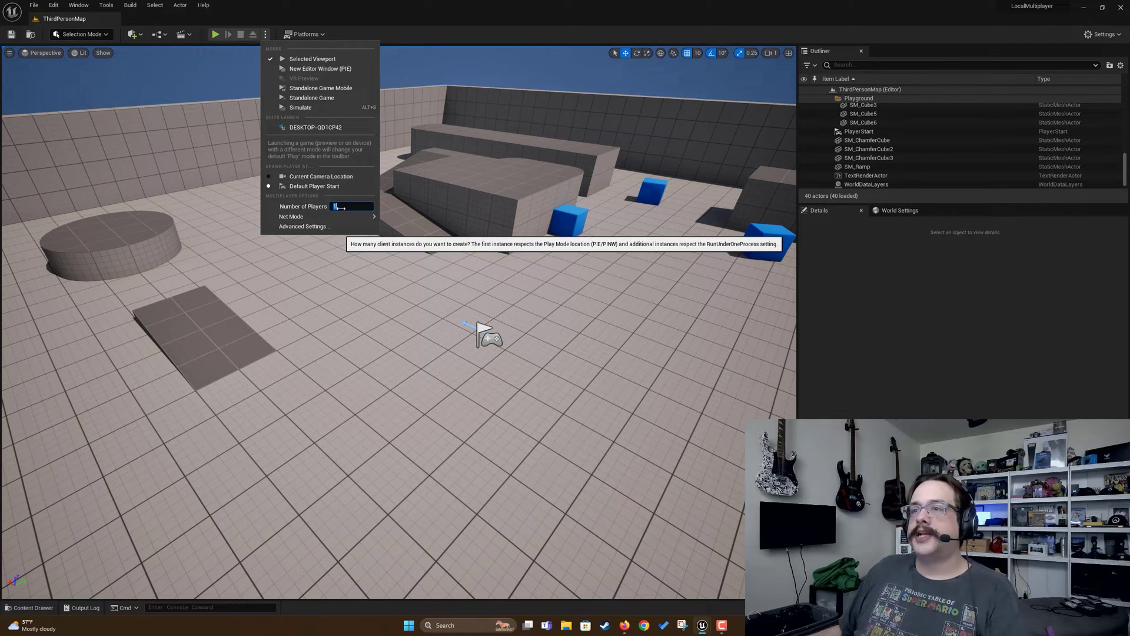
type("2")
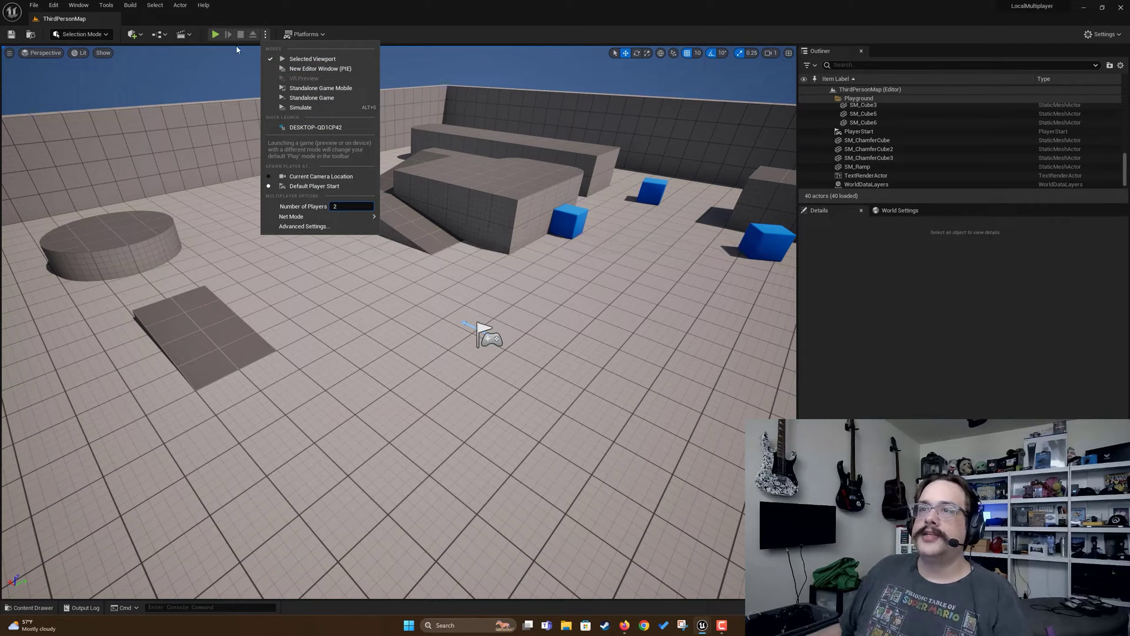
Play-test the level in two standalone windows, control the character in the second one, and dismiss the message log after stopping.
left_click(215, 34)
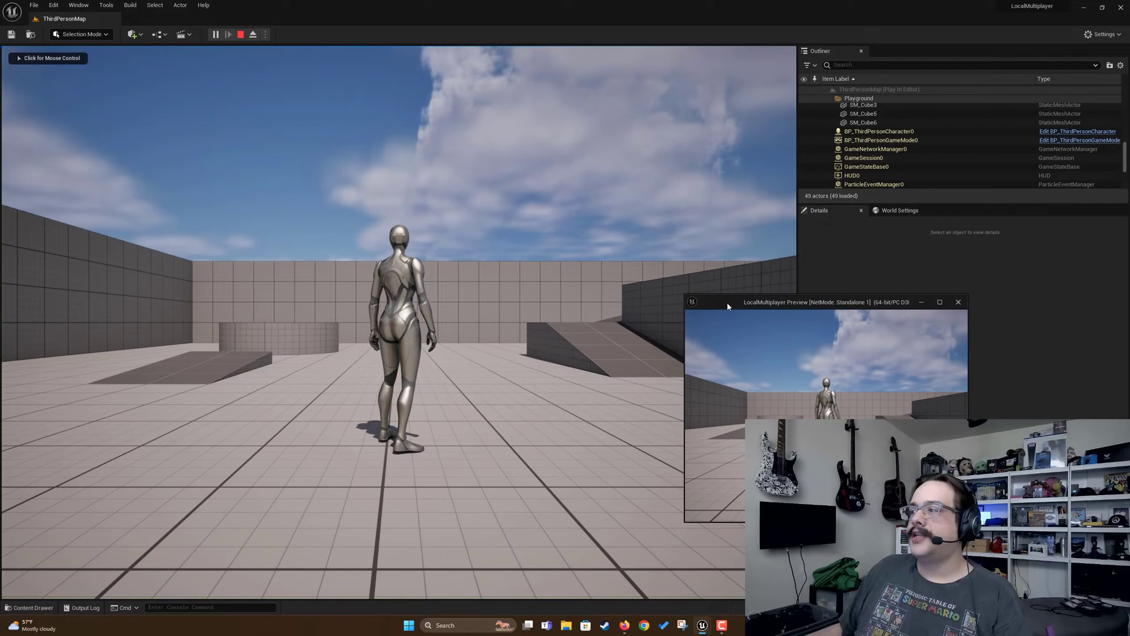
left_click(698, 345)
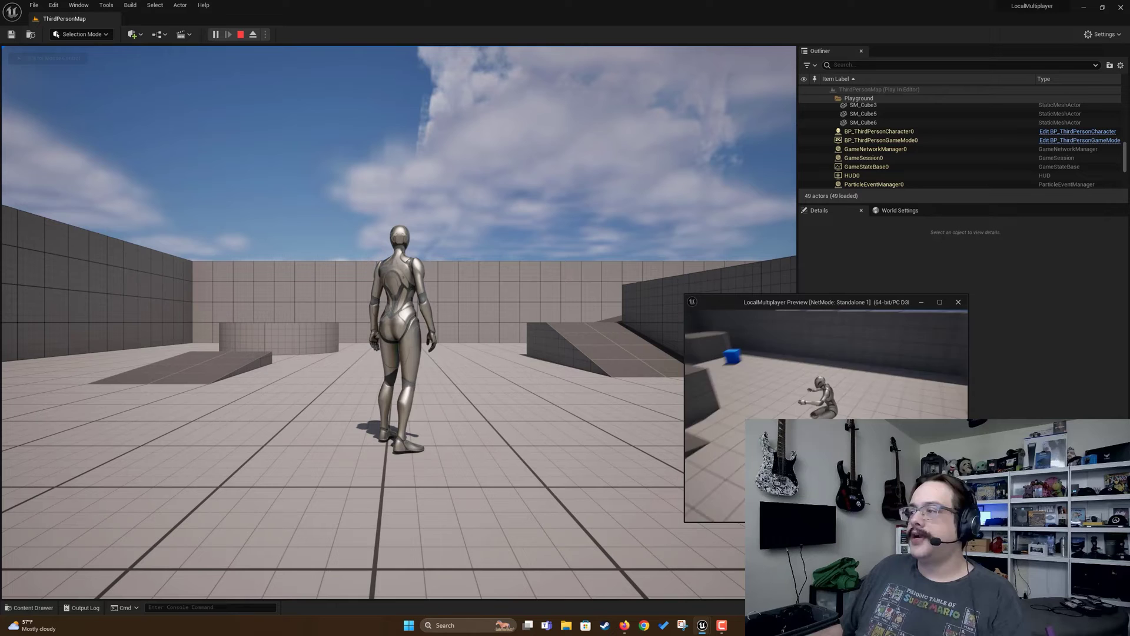
key("Escape")
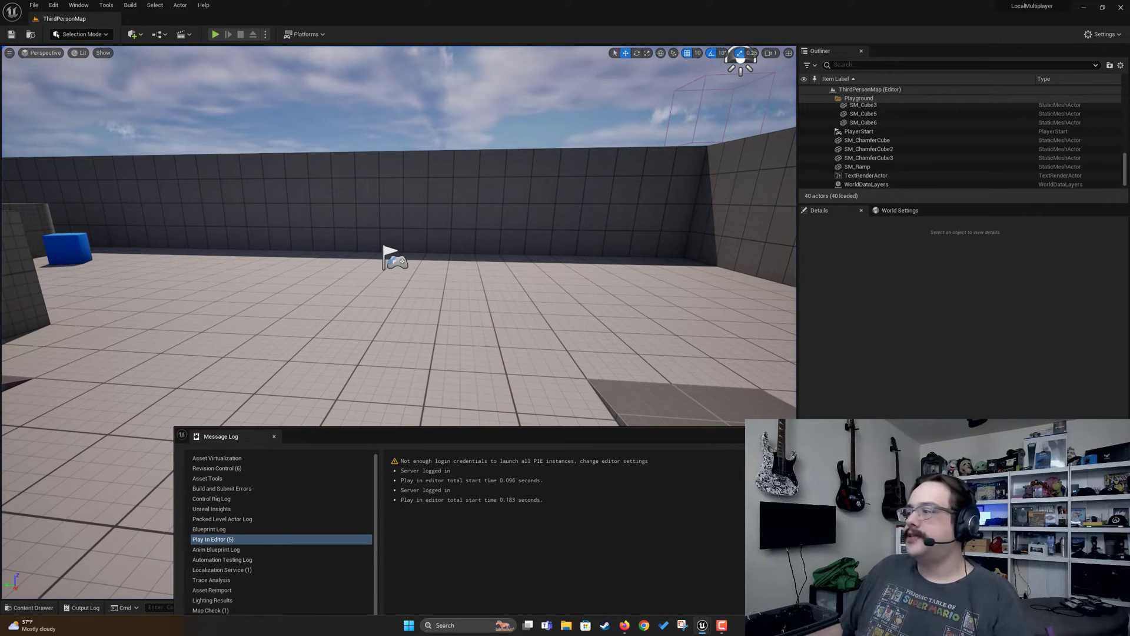
left_click(945, 435)
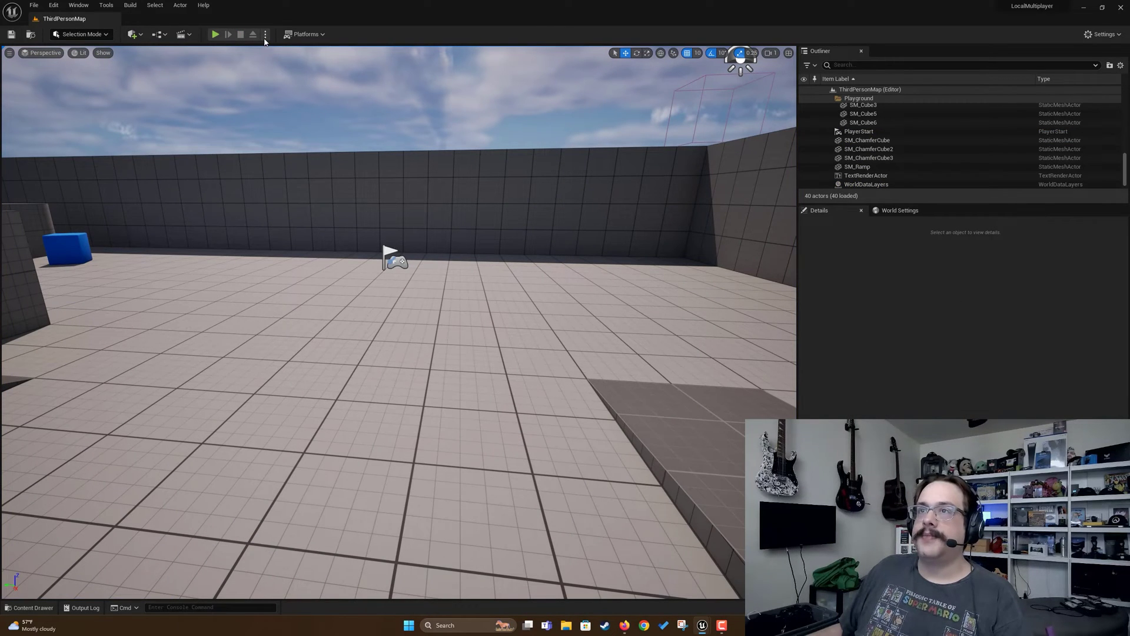
Set the multiplayer net mode for play sessions to Play As Listen Server.
left_click(266, 35)
mouse_move(332, 216)
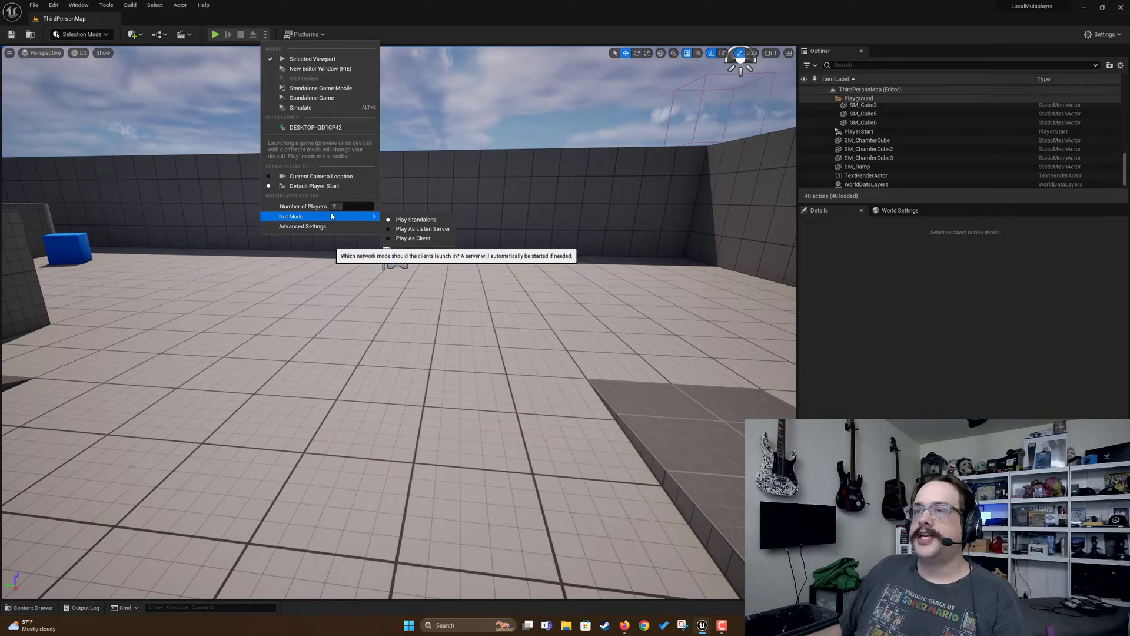
left_click(428, 230)
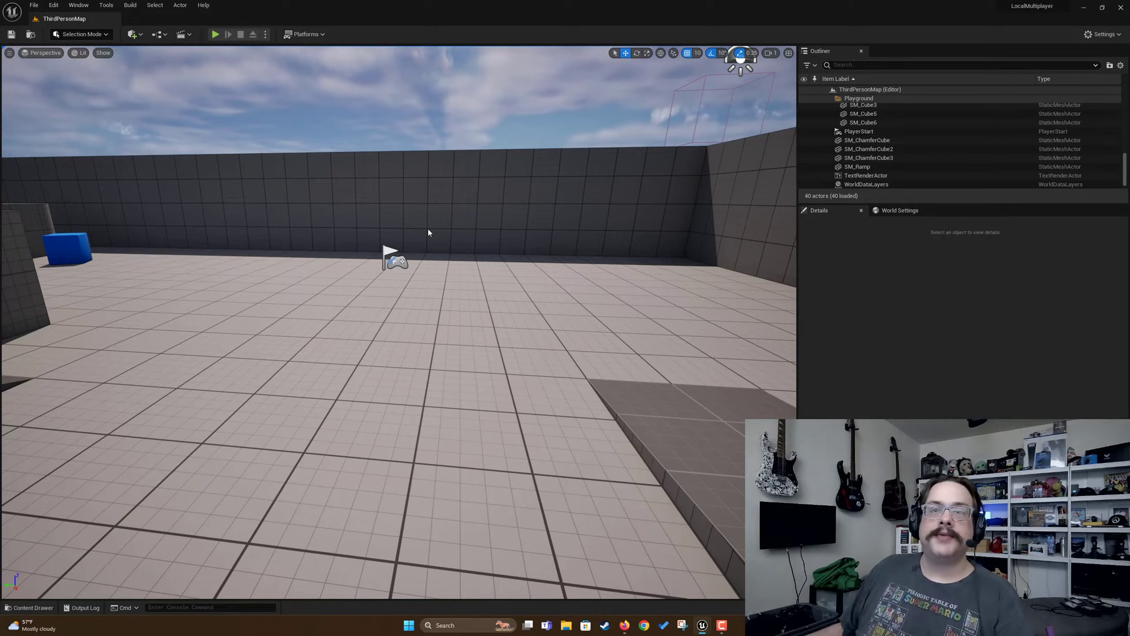
Run the networked two-player session and move the character around in the client preview window.
left_click(216, 34)
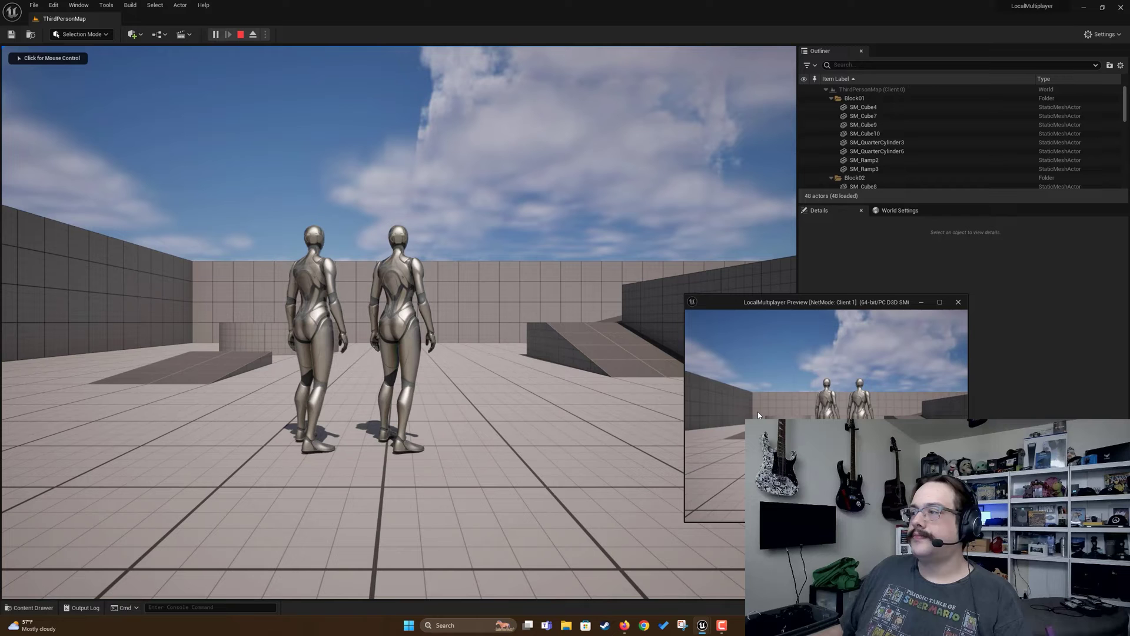
left_click(757, 412)
key("w")
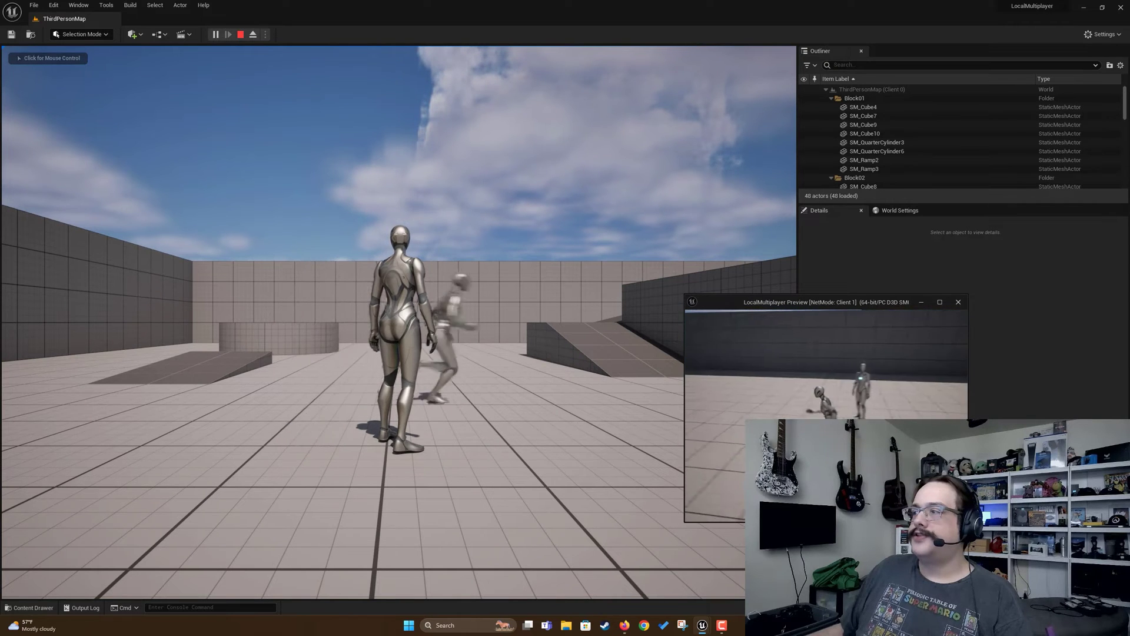
key("d")
key("a")
key("d")
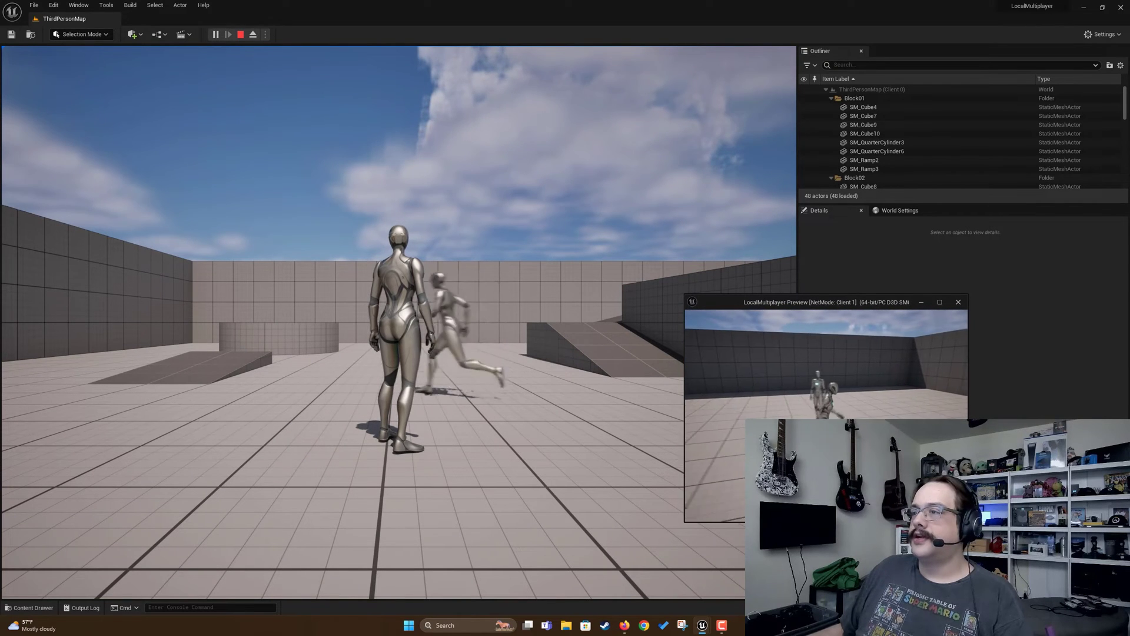
key("a")
key("s")
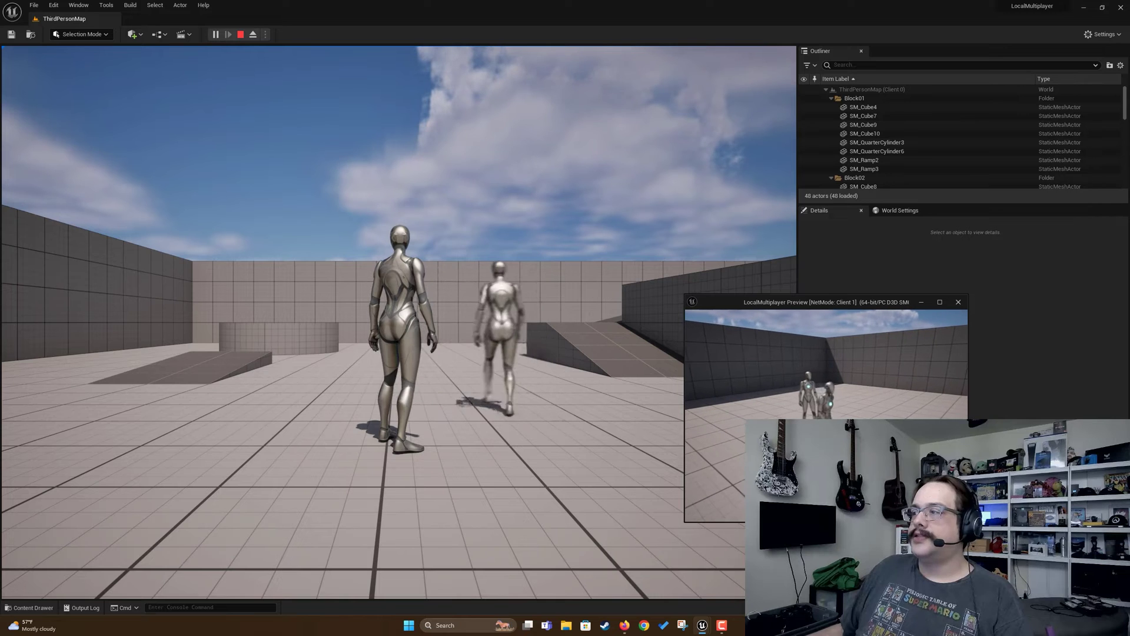
key("Escape")
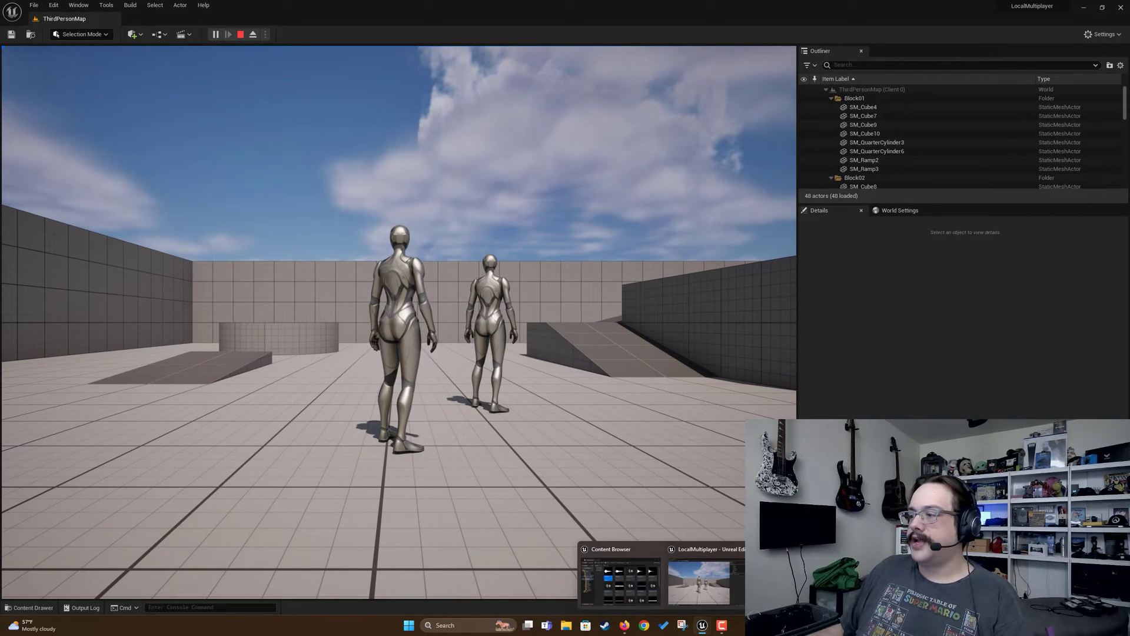
Bring the client preview window forward over the viewport to compare both views, and close it along with the message log.
left_click(683, 623)
left_click_drag(811, 302, 675, 287)
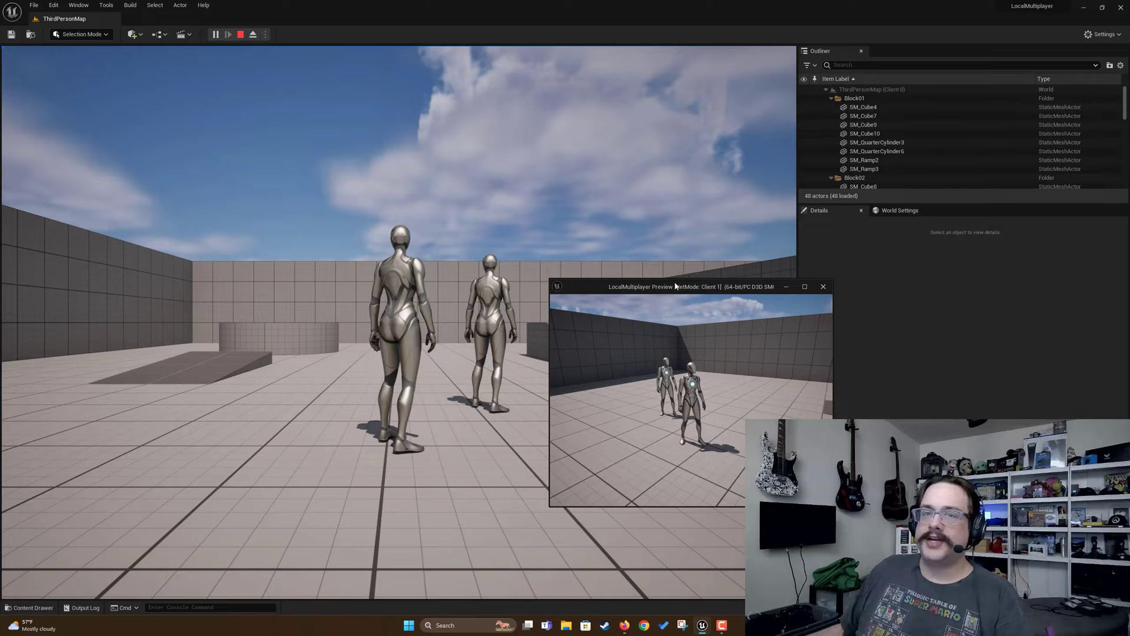
left_click(823, 287)
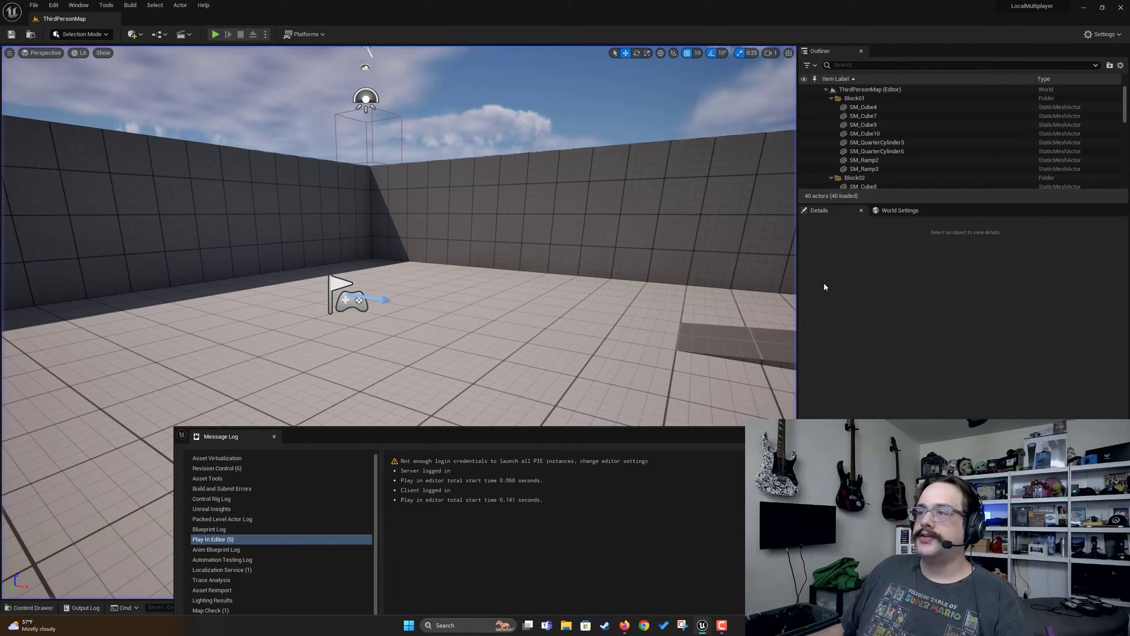
left_click(854, 436)
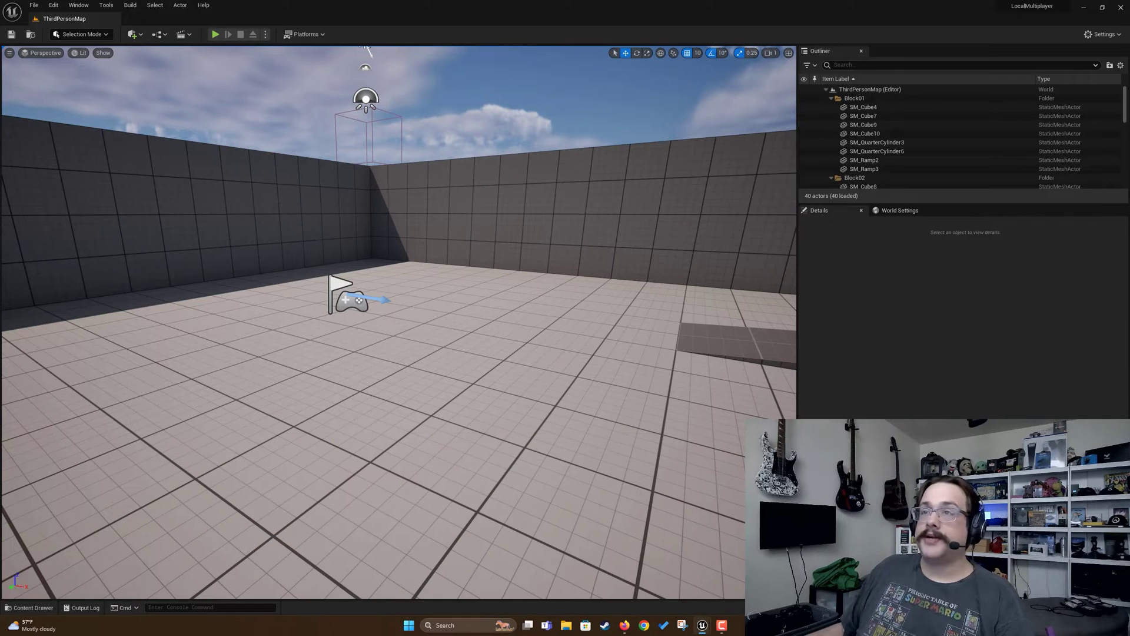
In the Maps & Modes project settings, choose Horizontal for the two-player splitscreen layout and keep Favor Top for three players.
left_click(1103, 35)
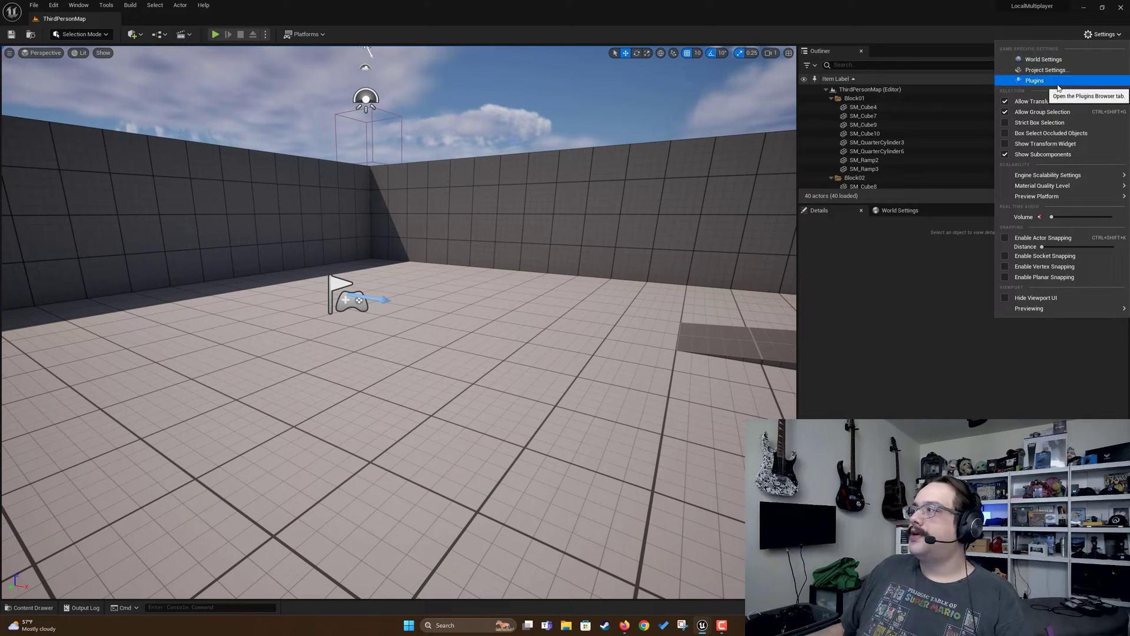
left_click(1046, 70)
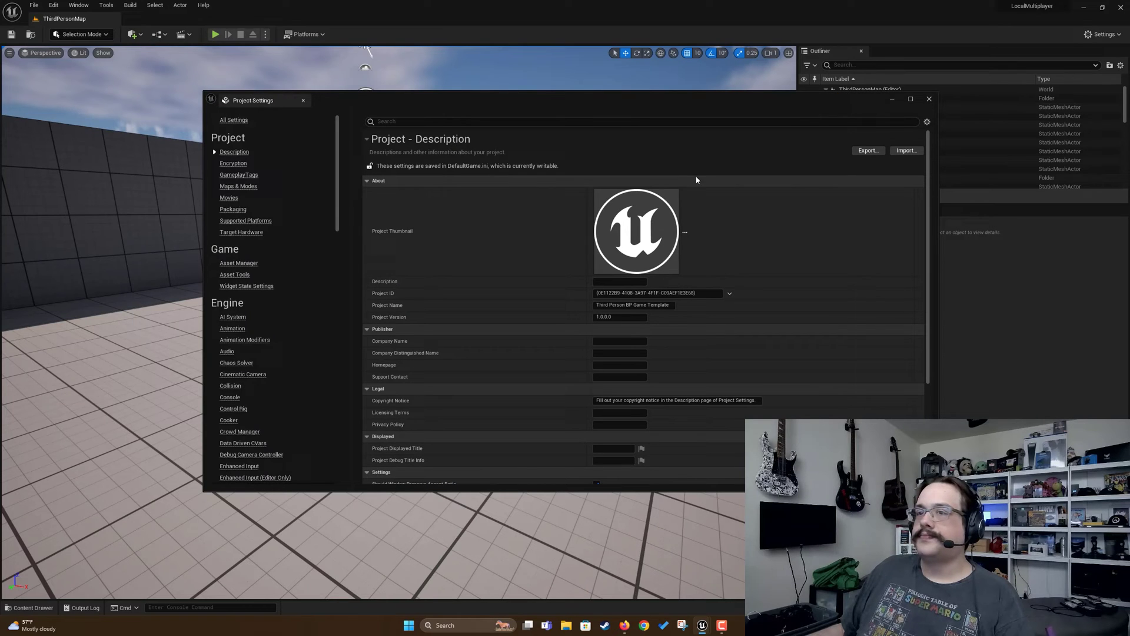
left_click(244, 186)
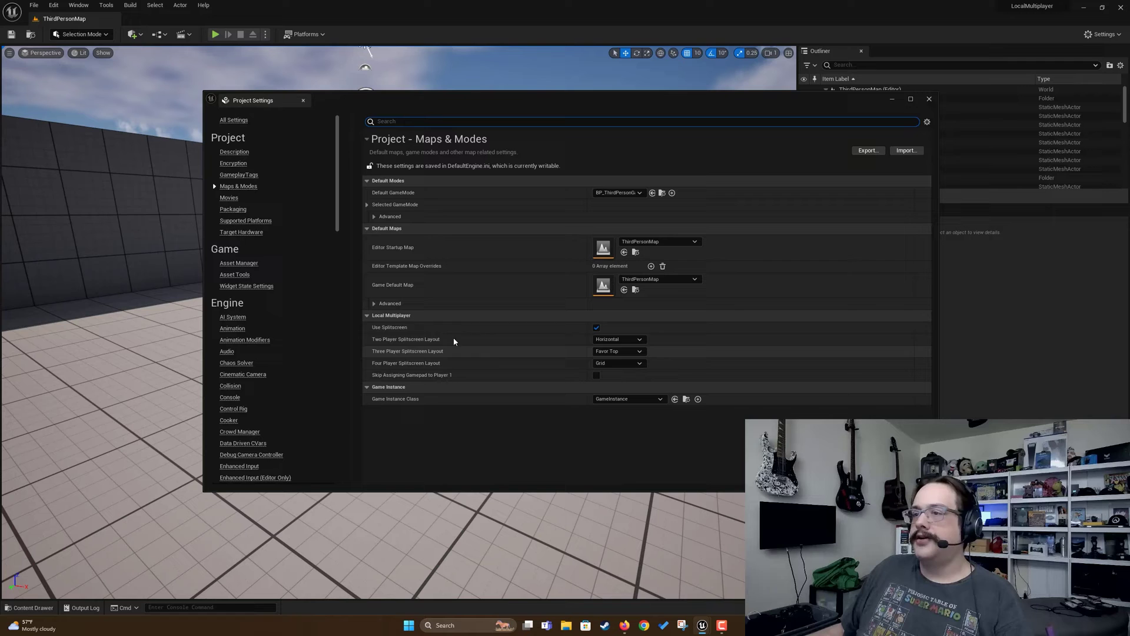
left_click(617, 340)
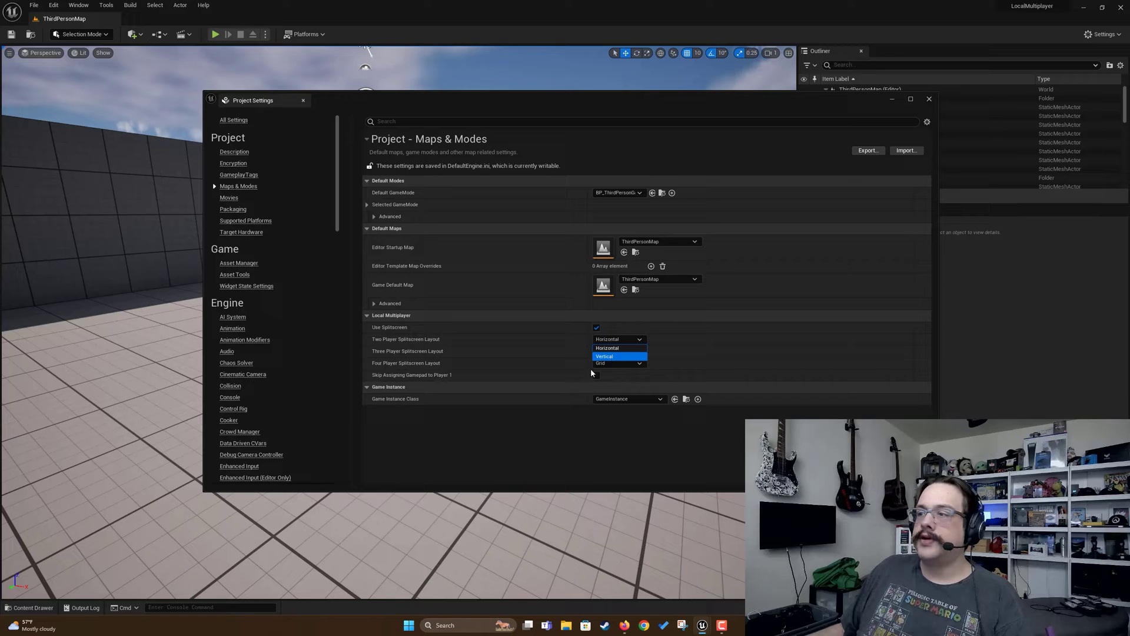
left_click(612, 348)
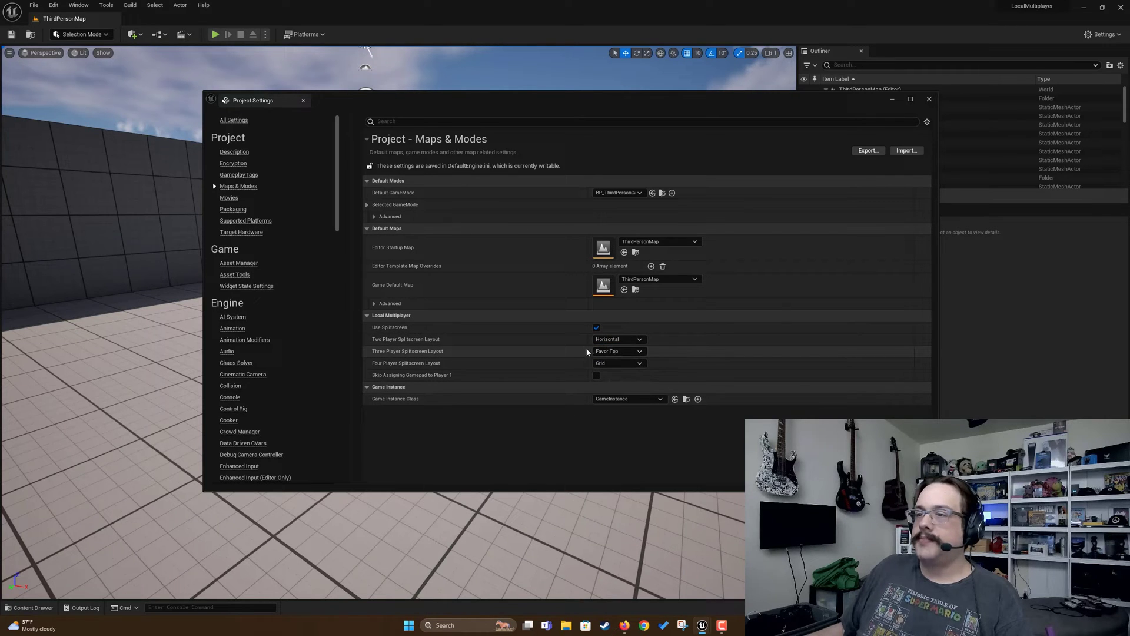
left_click(621, 352)
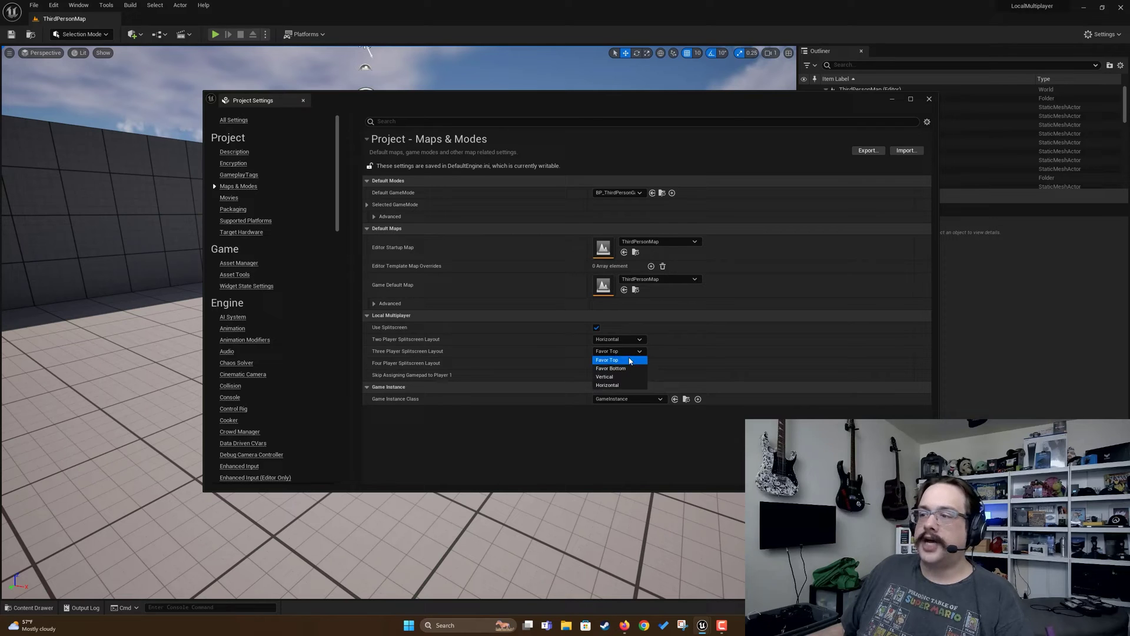
left_click(571, 422)
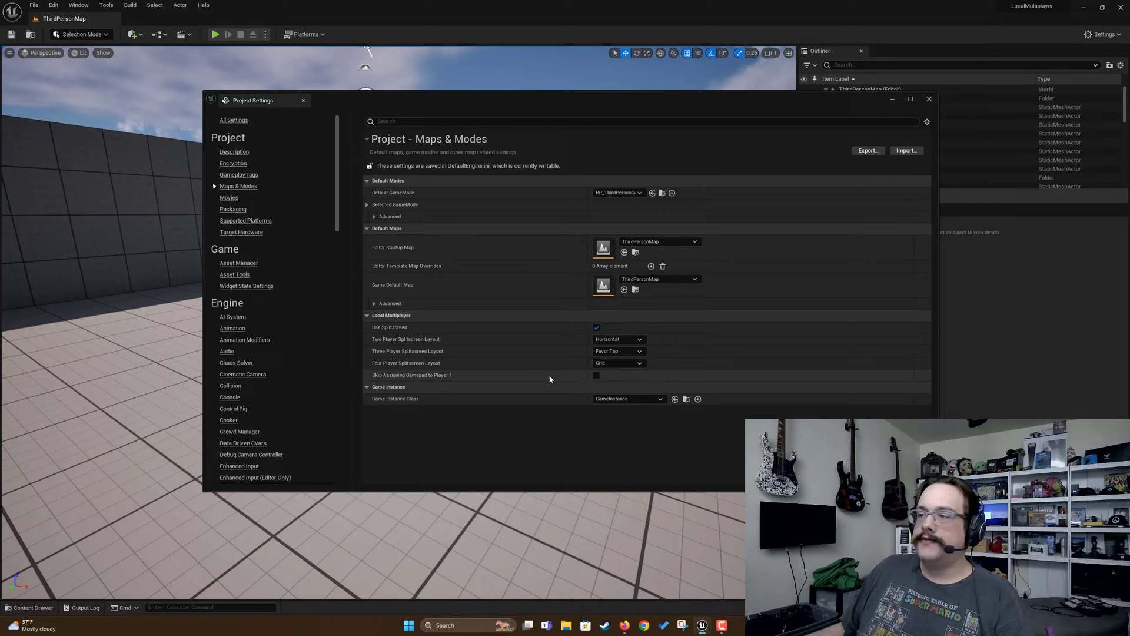
Choose Grid for the four-player splitscreen layout and enable Skip Assigning Gamepad to Player 1 in the project settings.
left_click(622, 366)
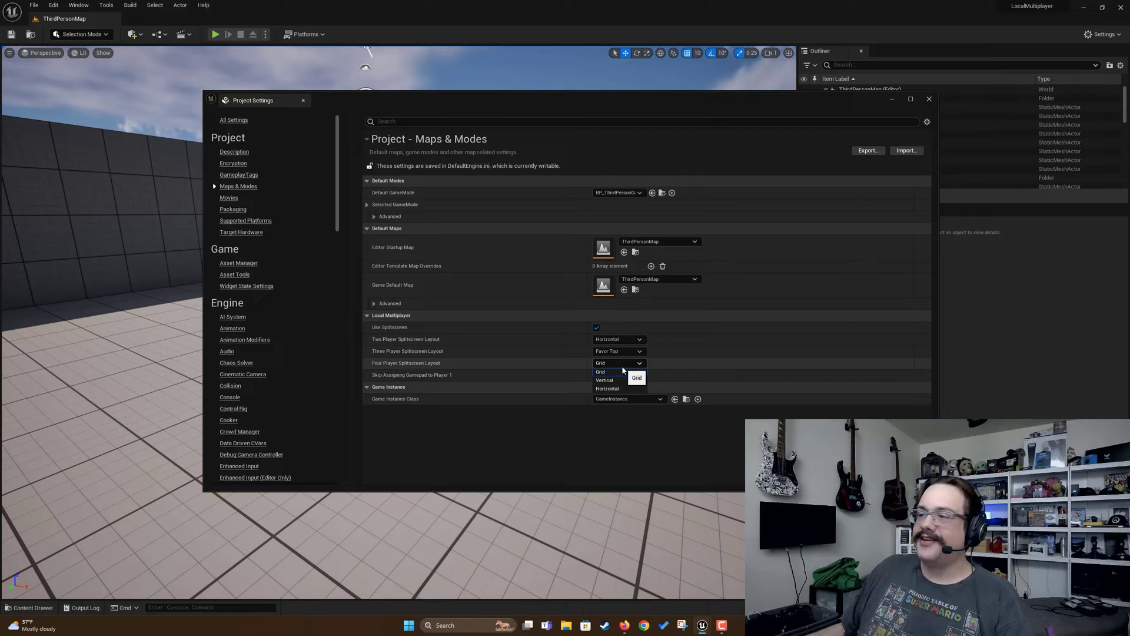
left_click(603, 371)
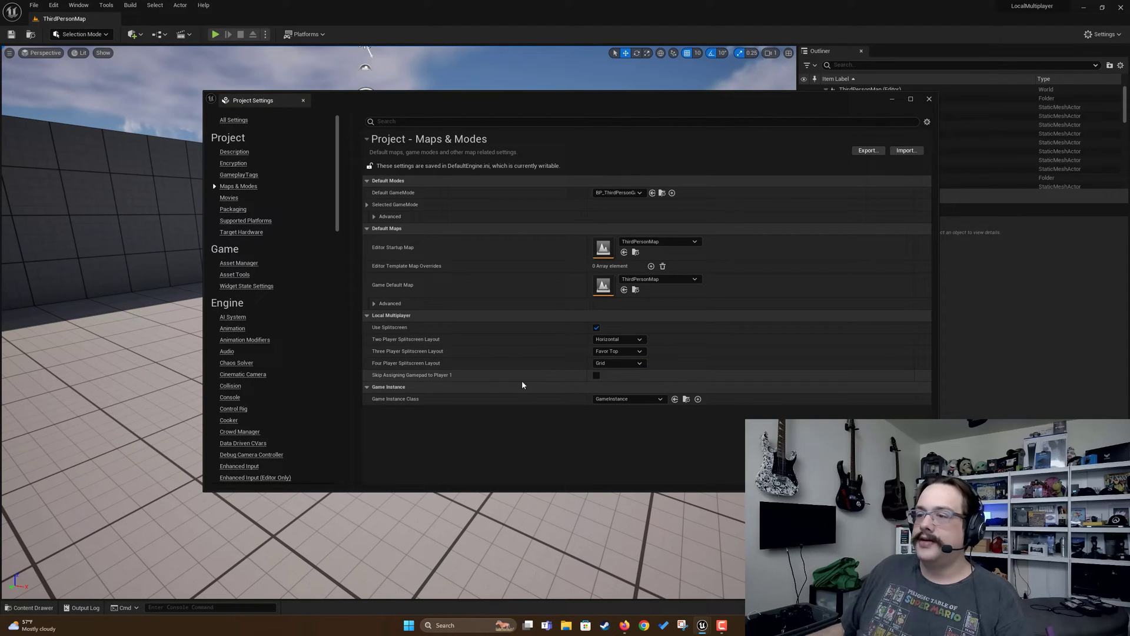
left_click(596, 376)
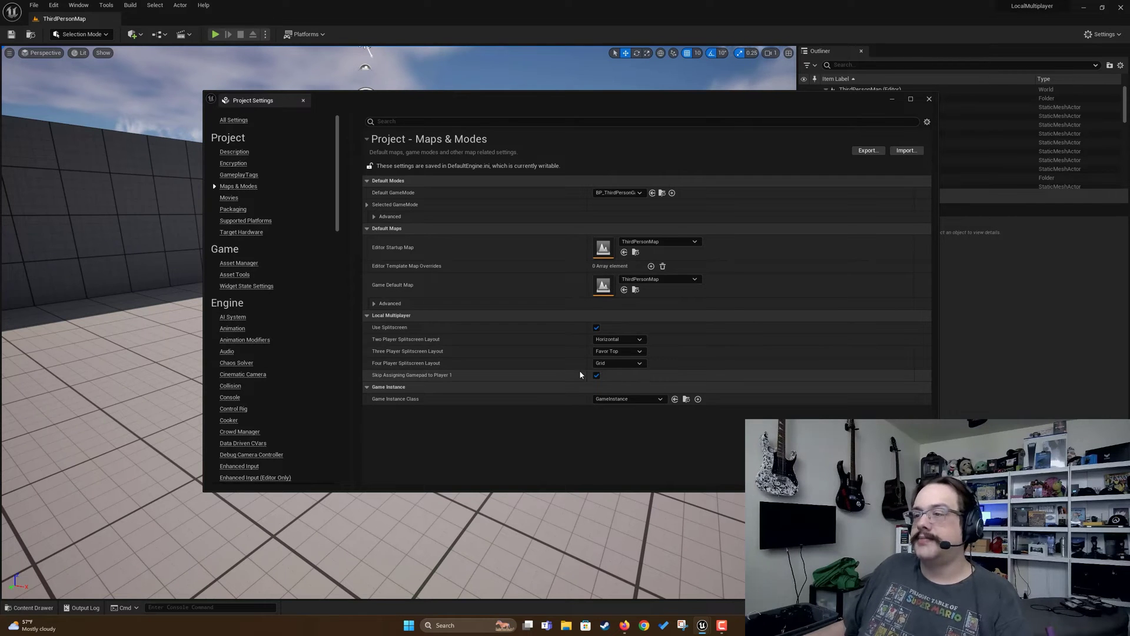
left_click(930, 99)
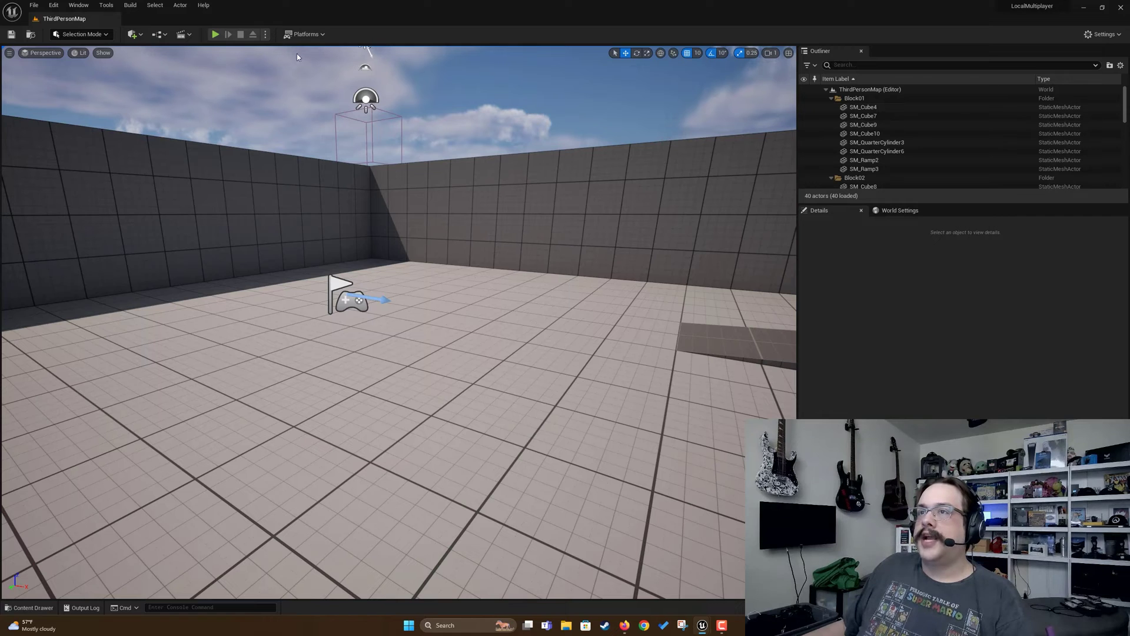
Set the number of players for play sessions to 1.
left_click(266, 34)
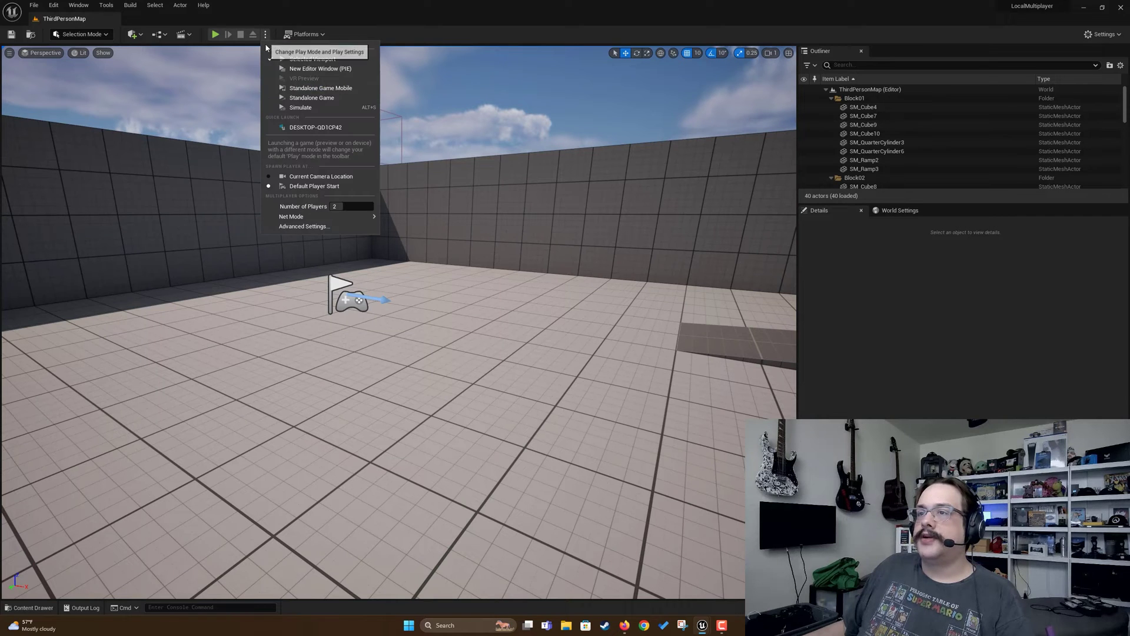
left_click(354, 206)
type("1")
key("Return")
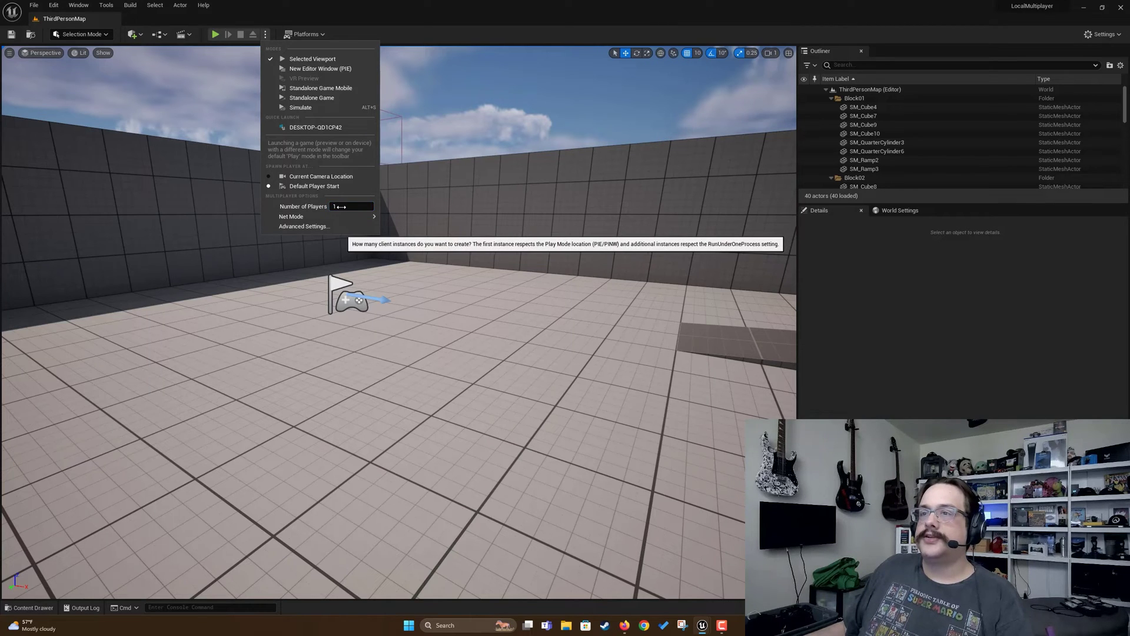
Open the Level Blueprint of ThirdPersonMap.
right_click_drag(414, 181, 436, 199)
left_click(158, 34)
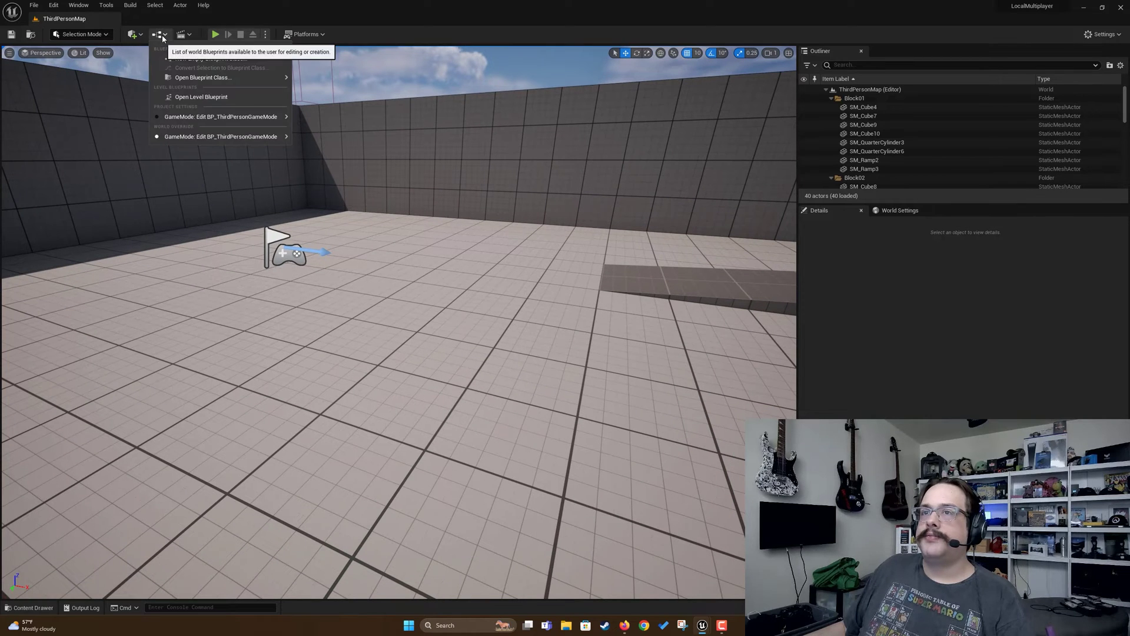
left_click(212, 97)
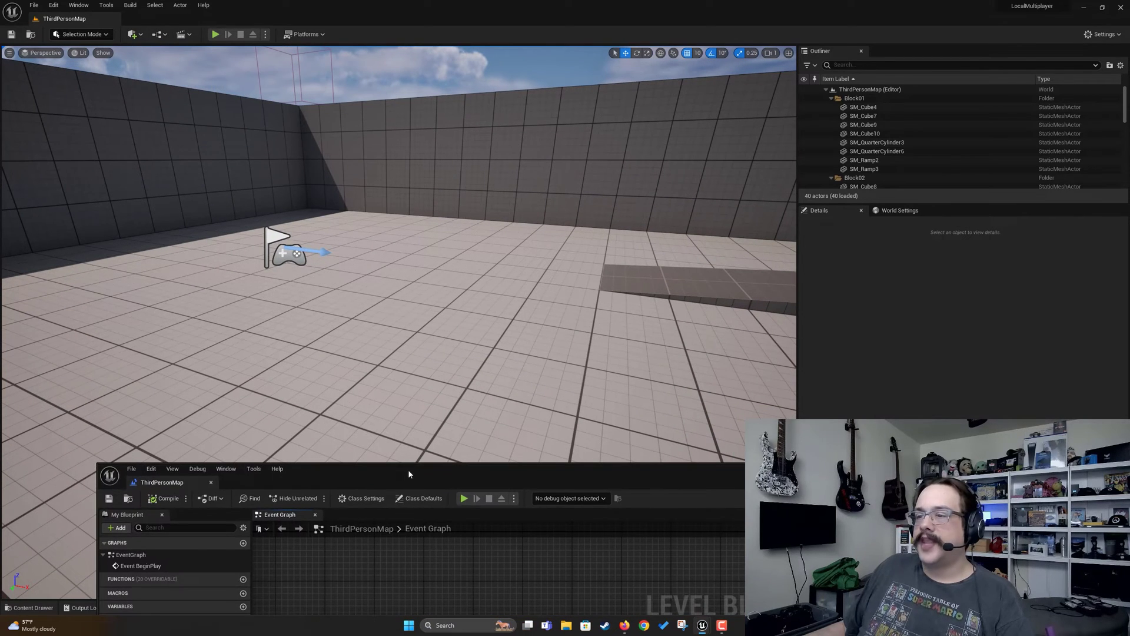
Add an Event BeginPlay node to the Level Blueprint's Event Graph.
left_click_drag(408, 474, 398, 172)
right_click(416, 307)
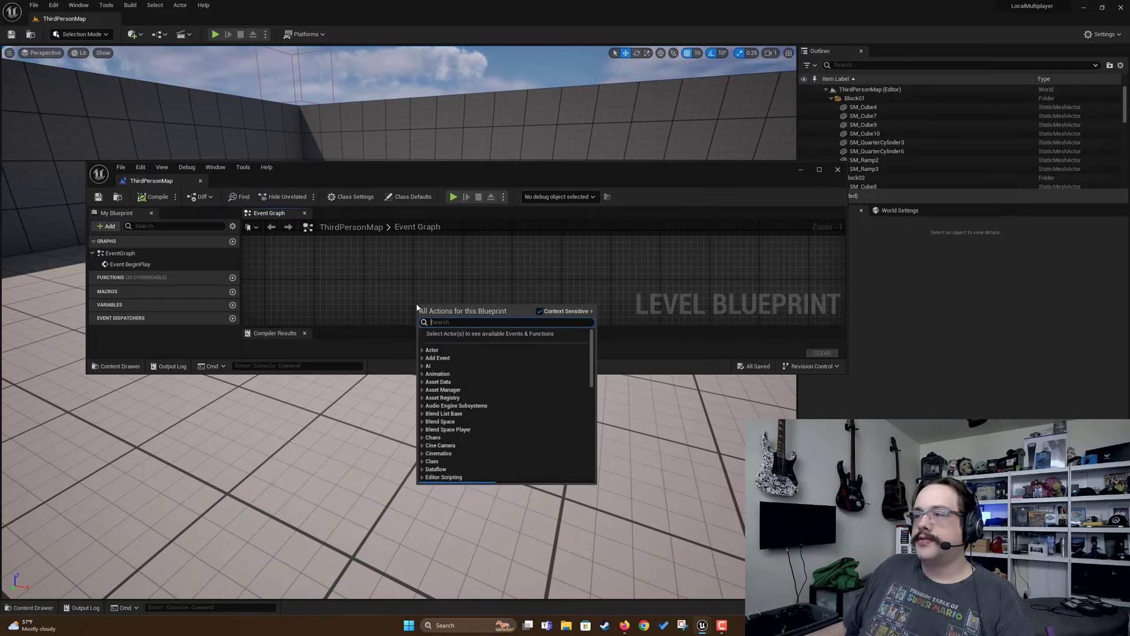
type("e")
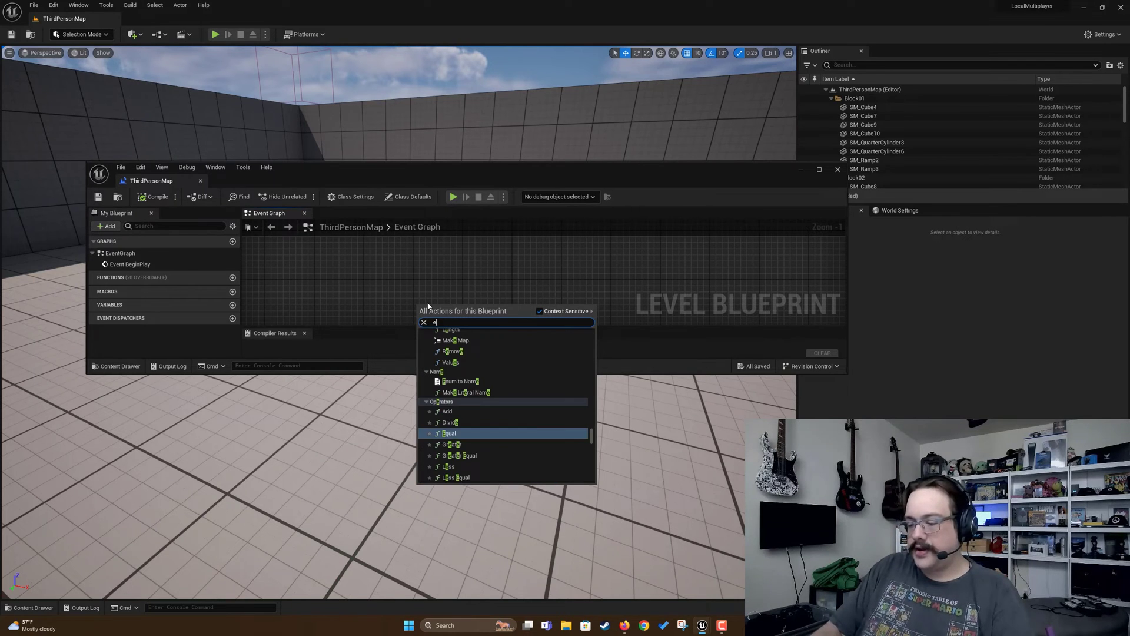
key("BackSpace")
type("begin pl")
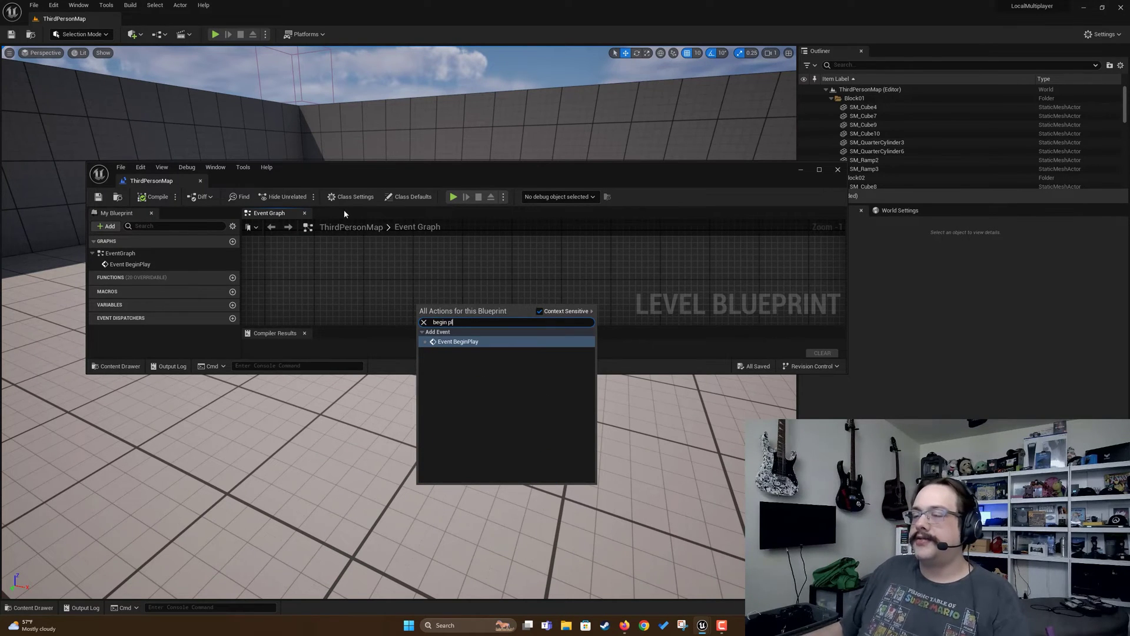
left_click(454, 346)
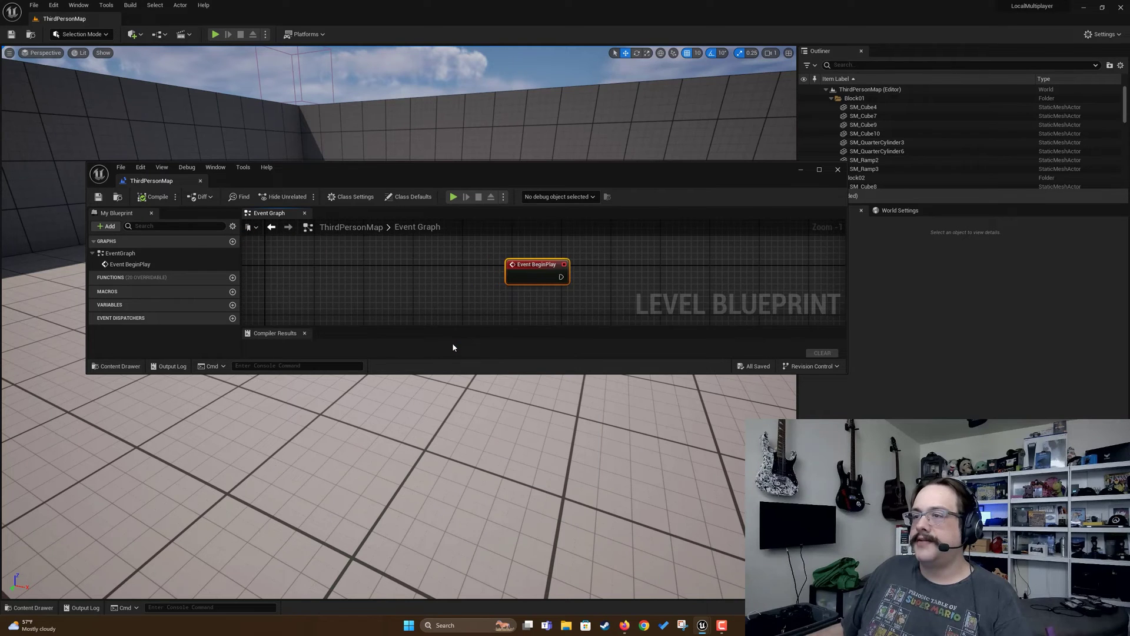
Add a Create Local Player node connected to Event BeginPlay's execution output, place it beside the event, and save the blueprint.
right_click_drag(612, 288, 505, 308)
left_click_drag(459, 299, 544, 304)
type("create player")
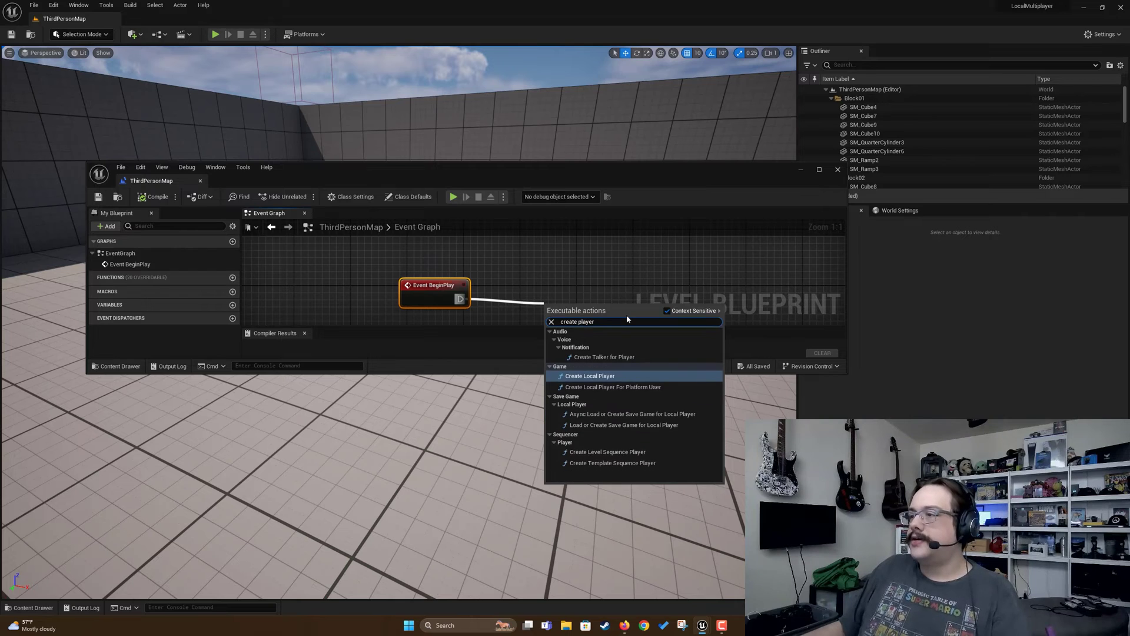
left_click(599, 376)
left_click_drag(645, 306, 602, 271)
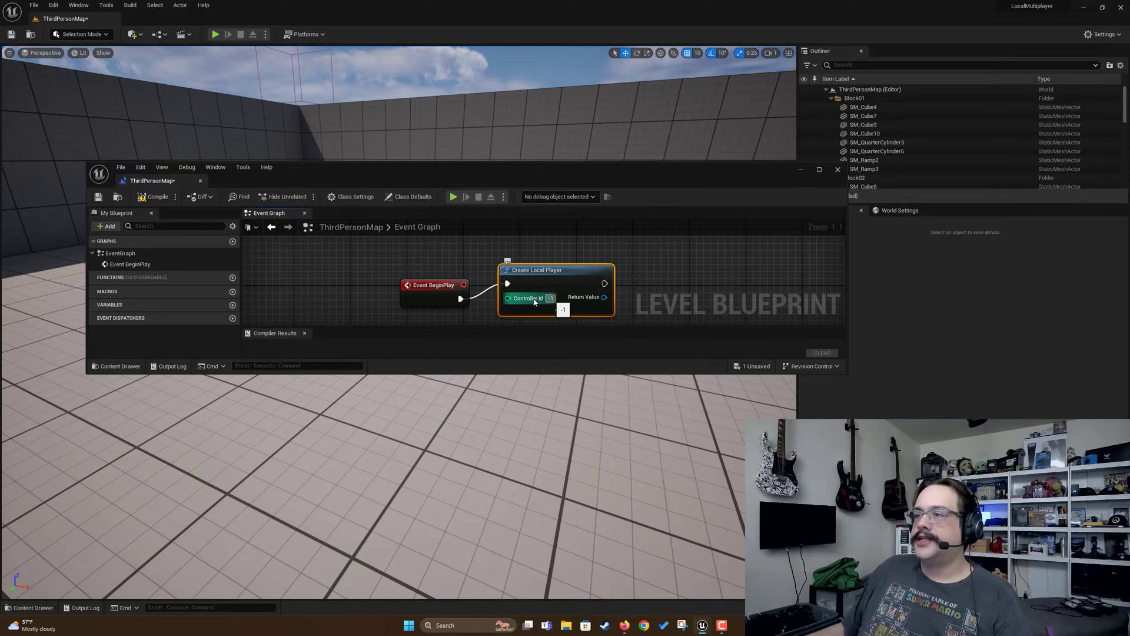
left_click(99, 200)
Play the level in the editor, move the first player's character to test the two-player splitscreen, and end the session.
left_click_drag(309, 171, 301, 469)
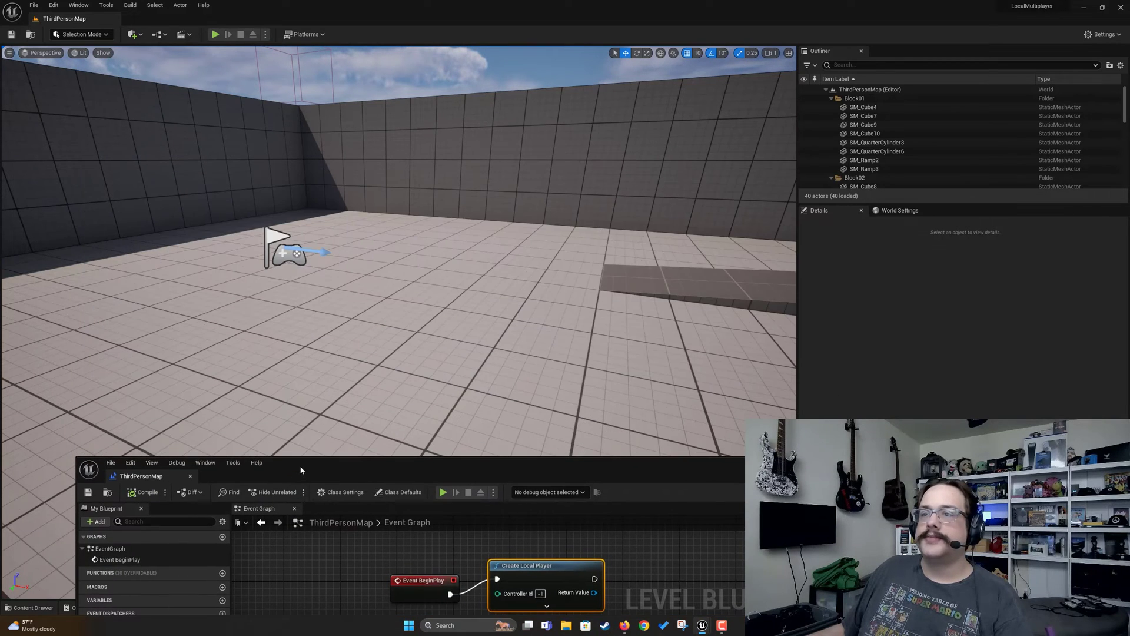
left_click(215, 35)
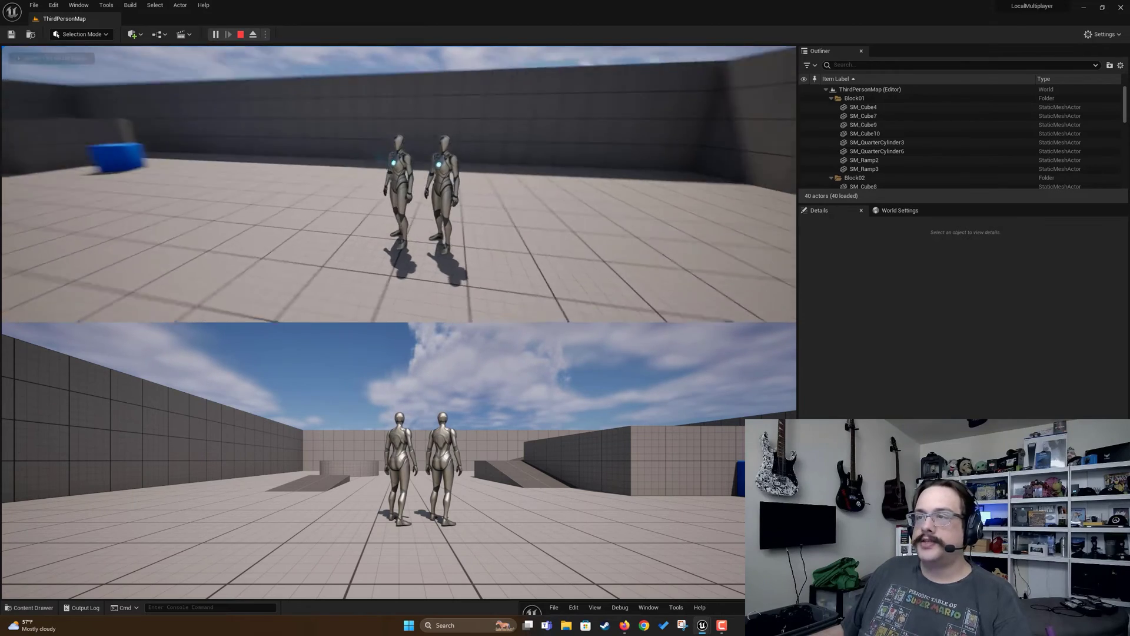
key("w")
key("space")
key("d")
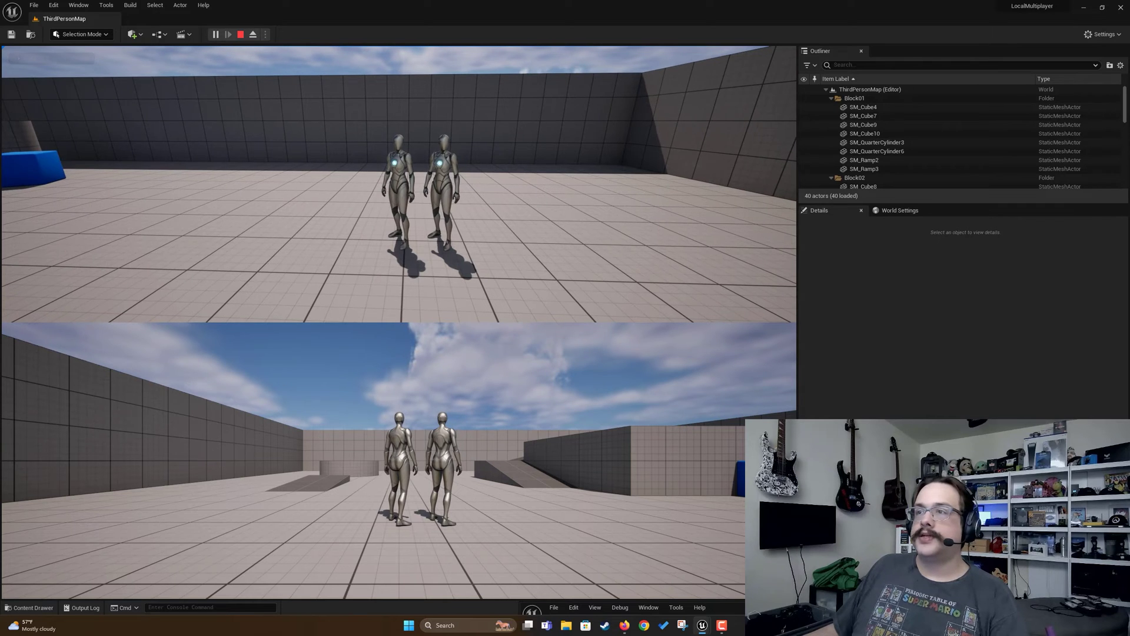
key("s")
key("a")
key("w")
key("s")
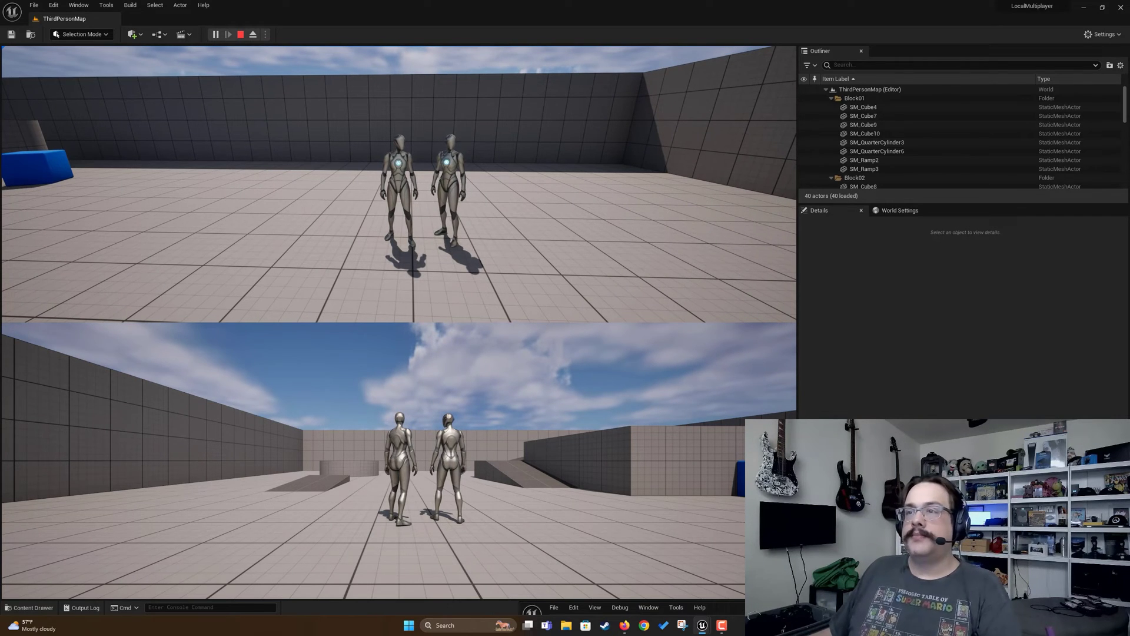
key("Escape")
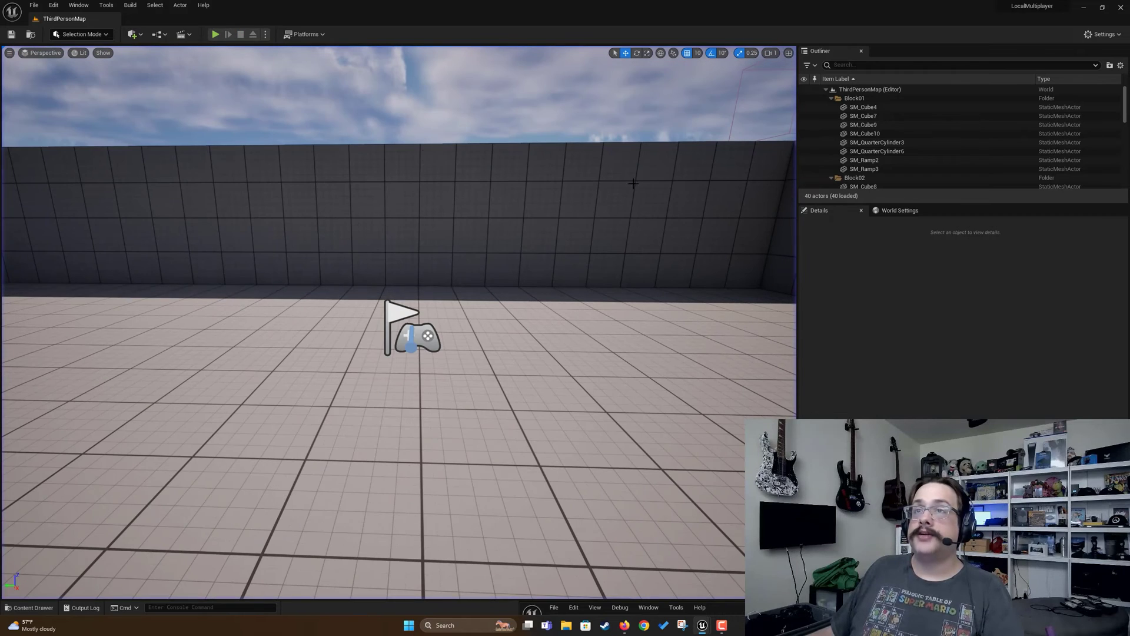
In the Level Blueprint, duplicate the Create Local Player node and connect the copy to the first node's execution output.
left_click(163, 36)
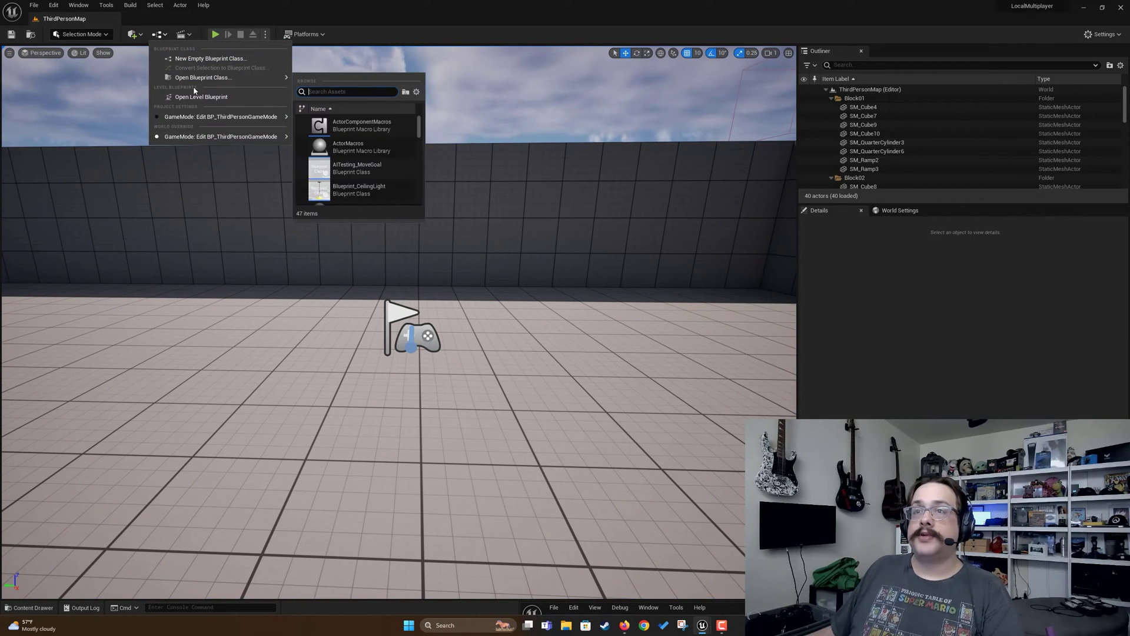
left_click(200, 97)
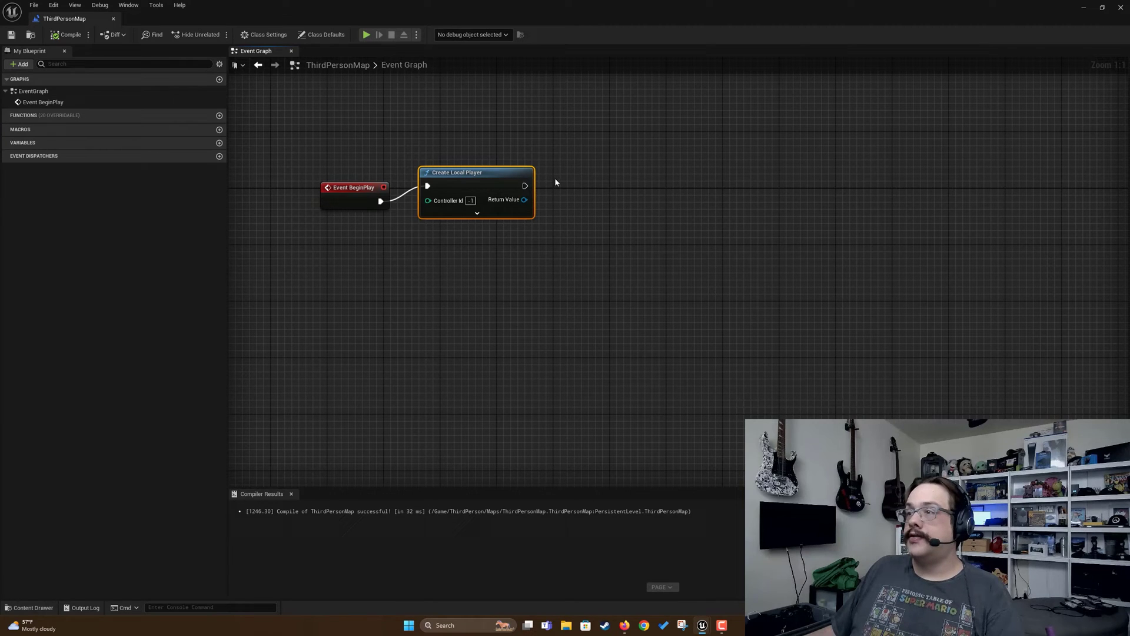
key("ctrl+d")
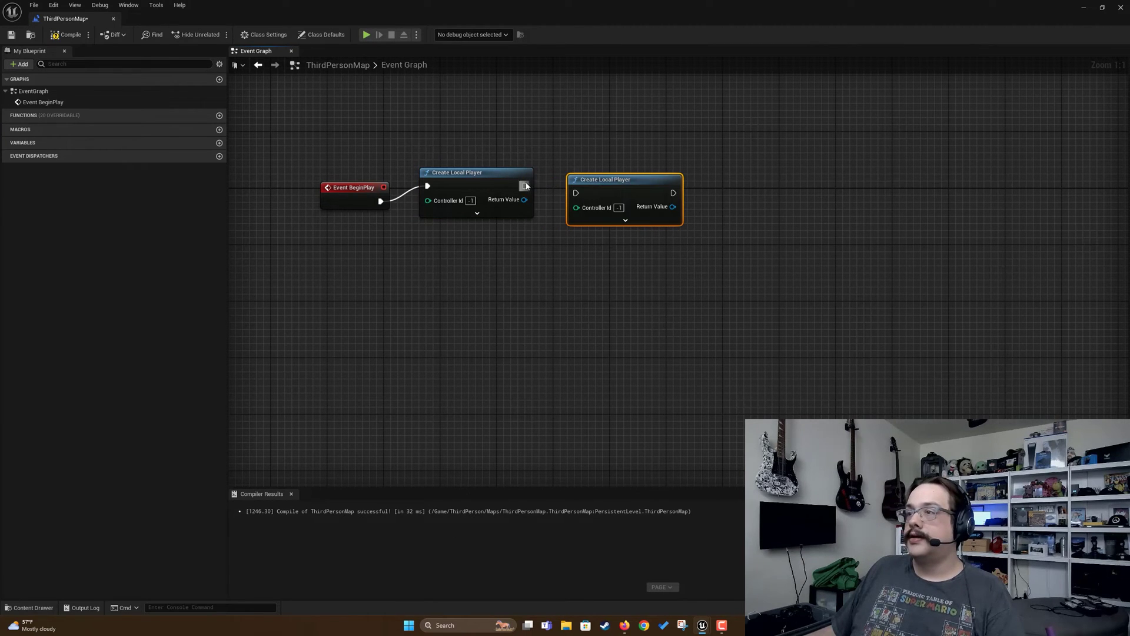
left_click_drag(579, 194, 579, 194)
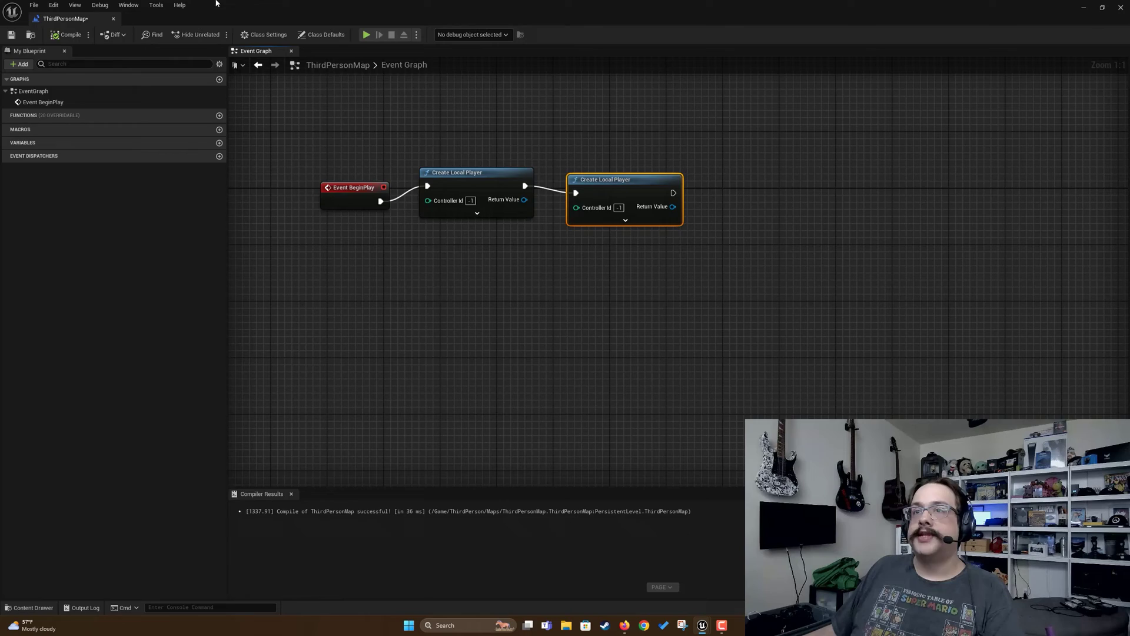
Play the level to check the three-player splitscreen layout, and end the session.
left_click_drag(253, 5, 392, 113)
left_click(215, 34)
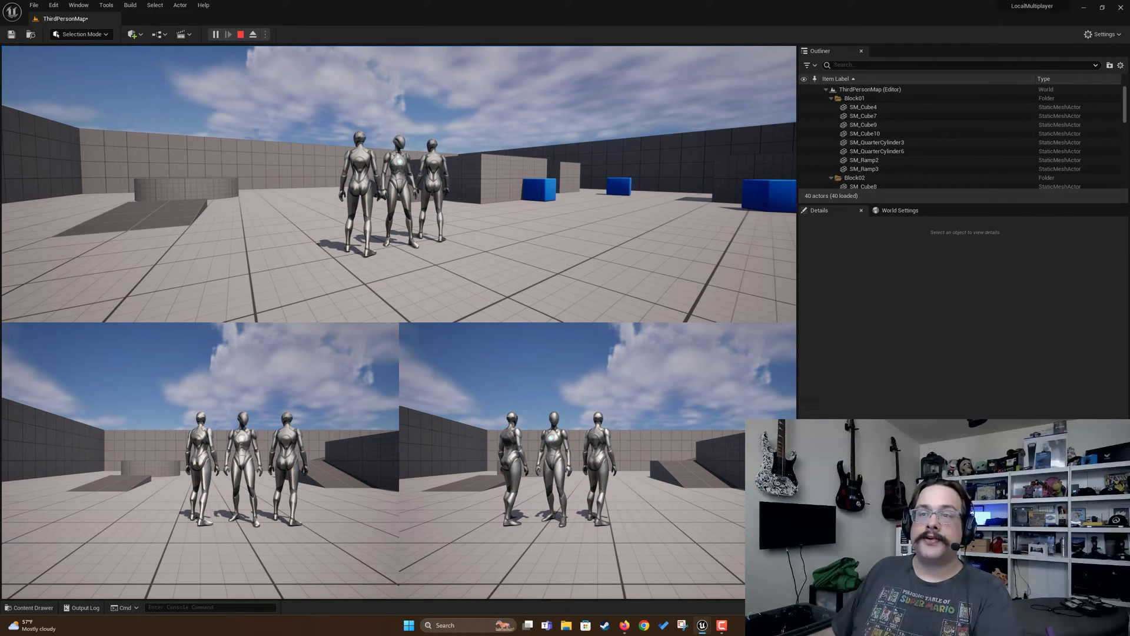
key("Escape")
Add a third Create Local Player node to the Level Blueprint, connected after the second, and play-test the four-player splitscreen layout.
left_click(159, 36)
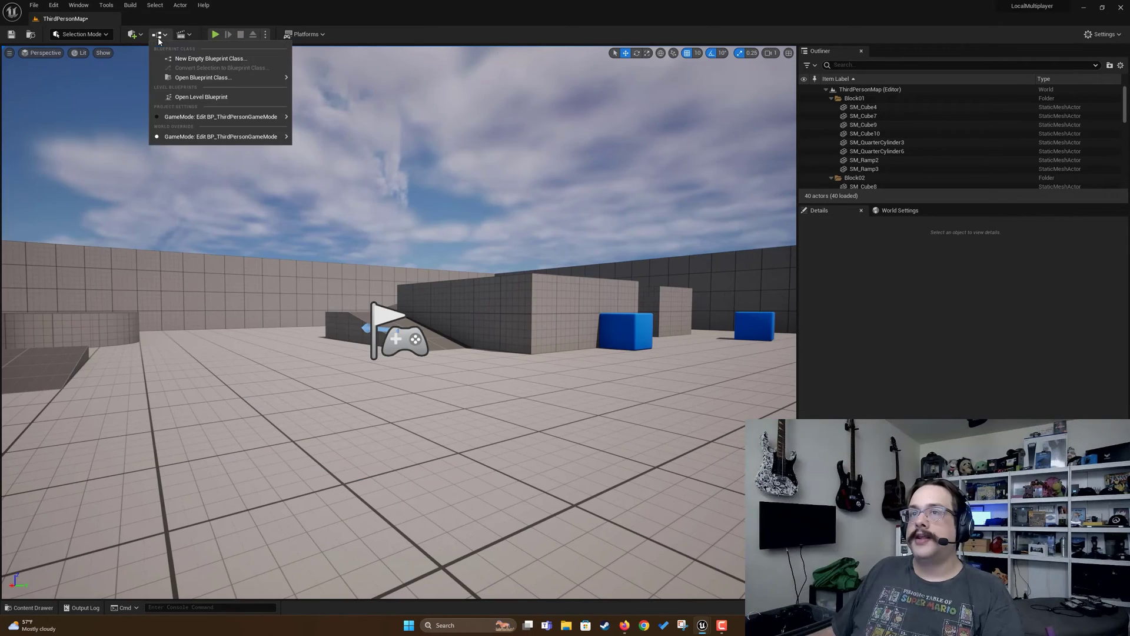
left_click(210, 97)
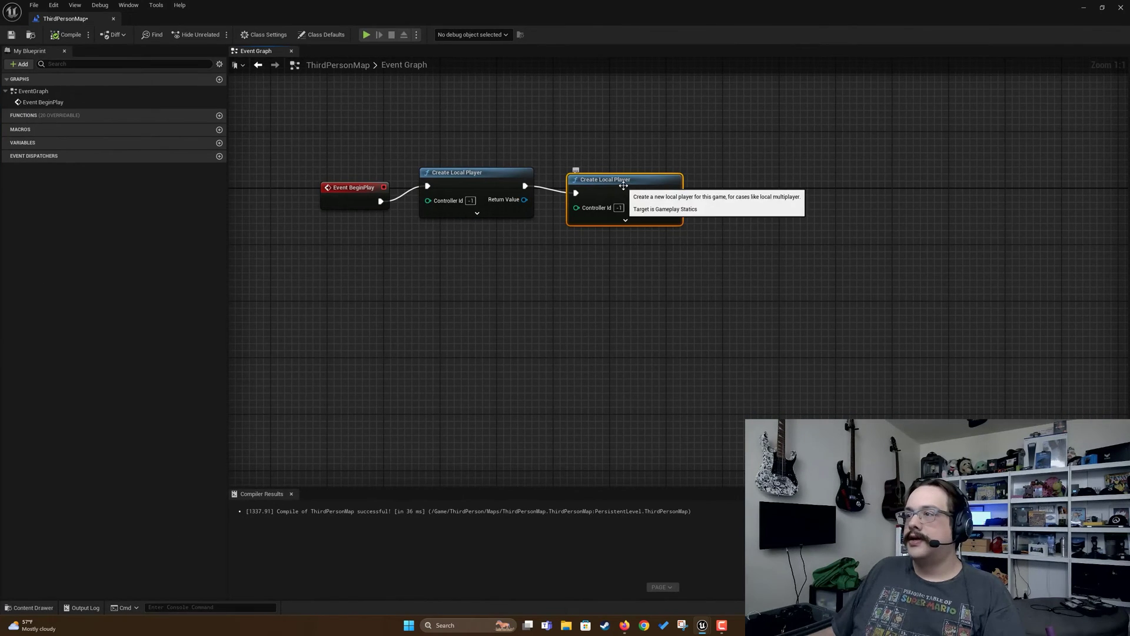
key("ctrl+w")
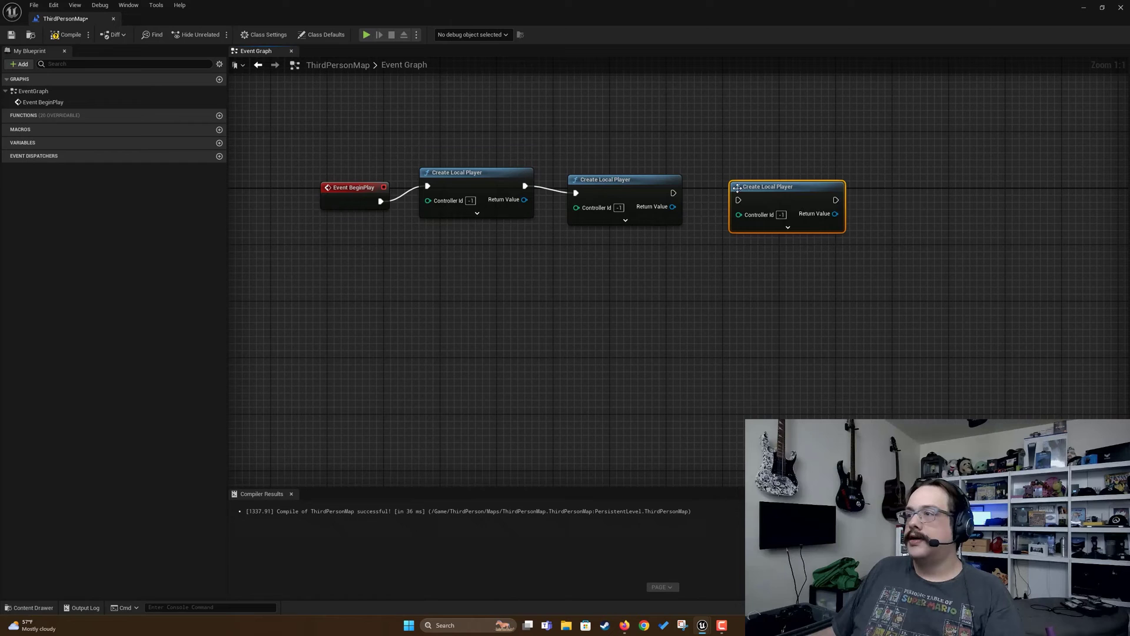
left_click_drag(674, 193, 739, 200)
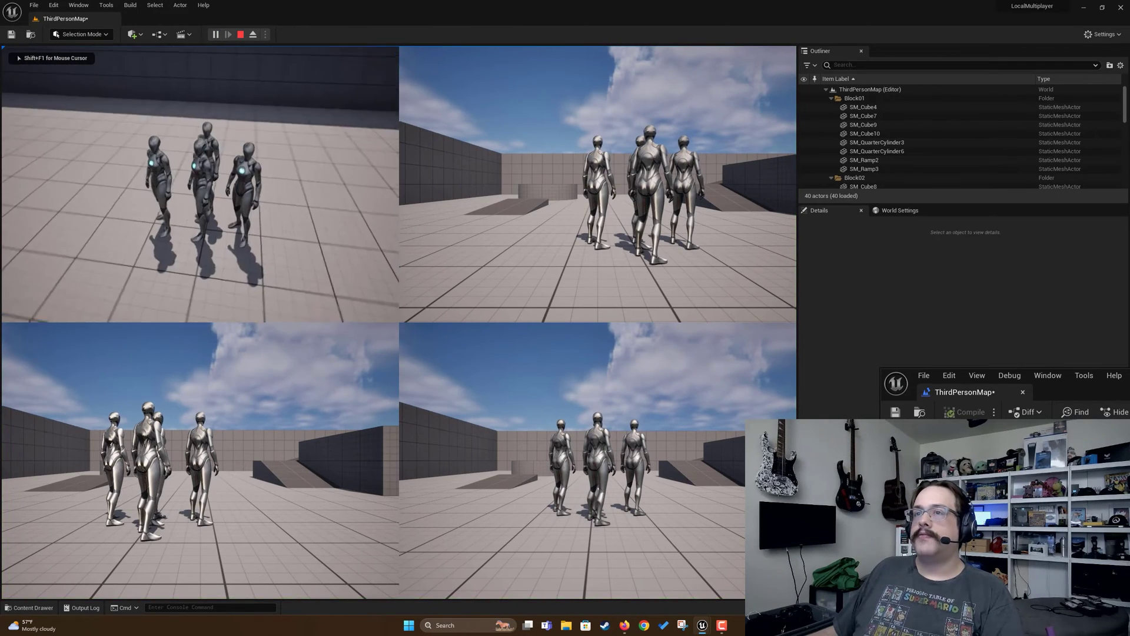
key("w")
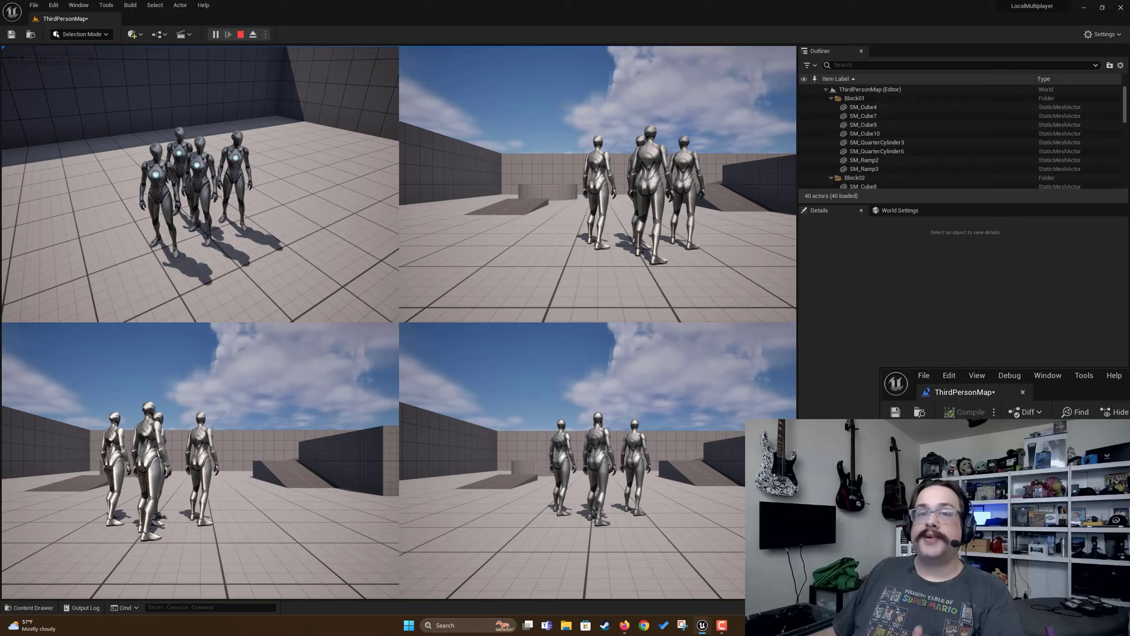
key("Escape")
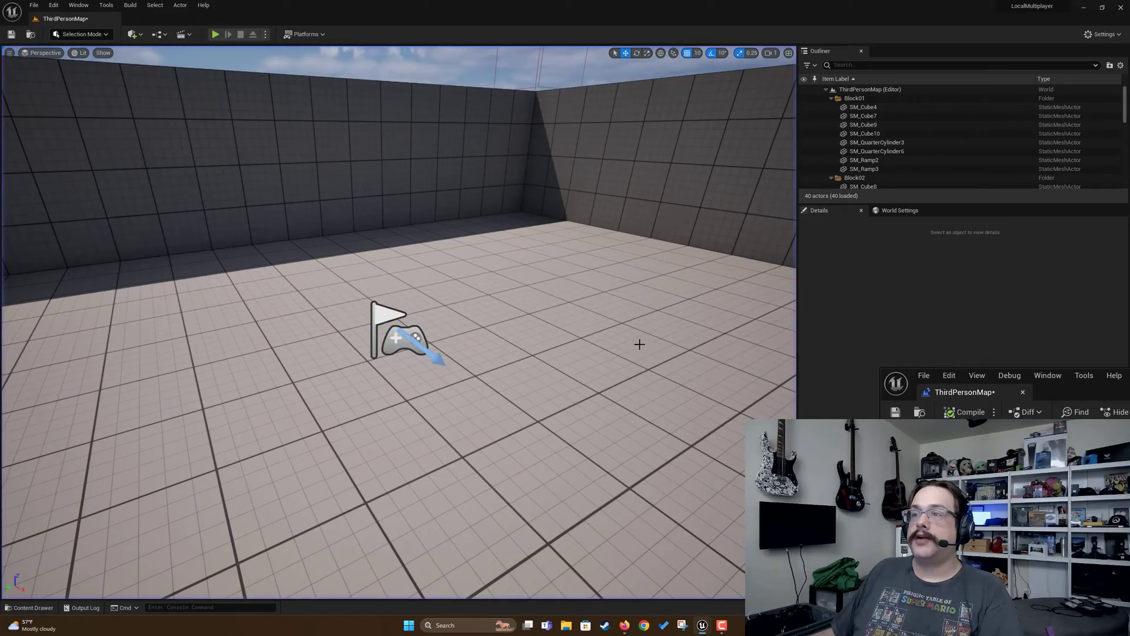
Duplicate the PlayerStart along the X axis to about X 2250, Y 1110, near the round platform.
right_click_drag(439, 343, 665, 395)
key("s")
right_click_drag(430, 379, 147, 283)
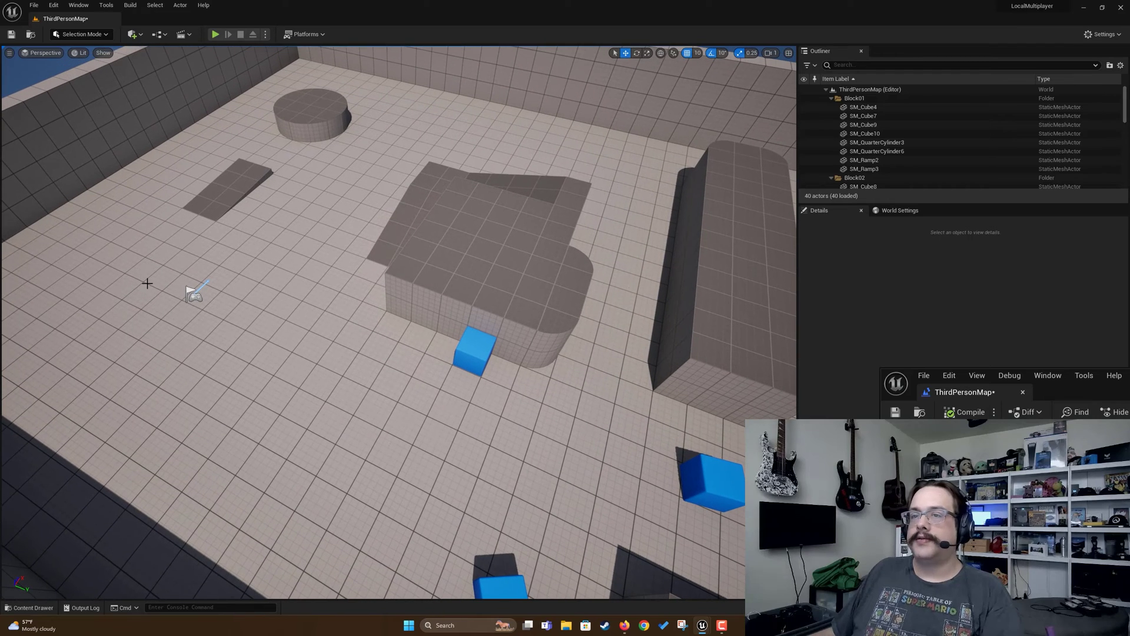
left_click(193, 295)
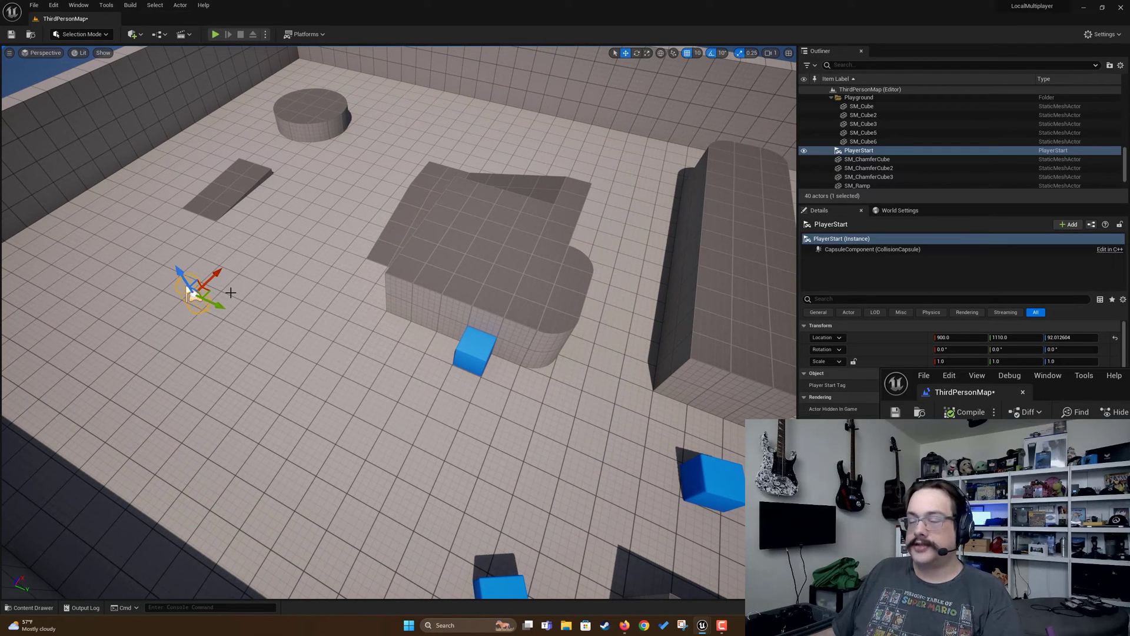
left_click_drag(218, 271, 216, 272, "alt")
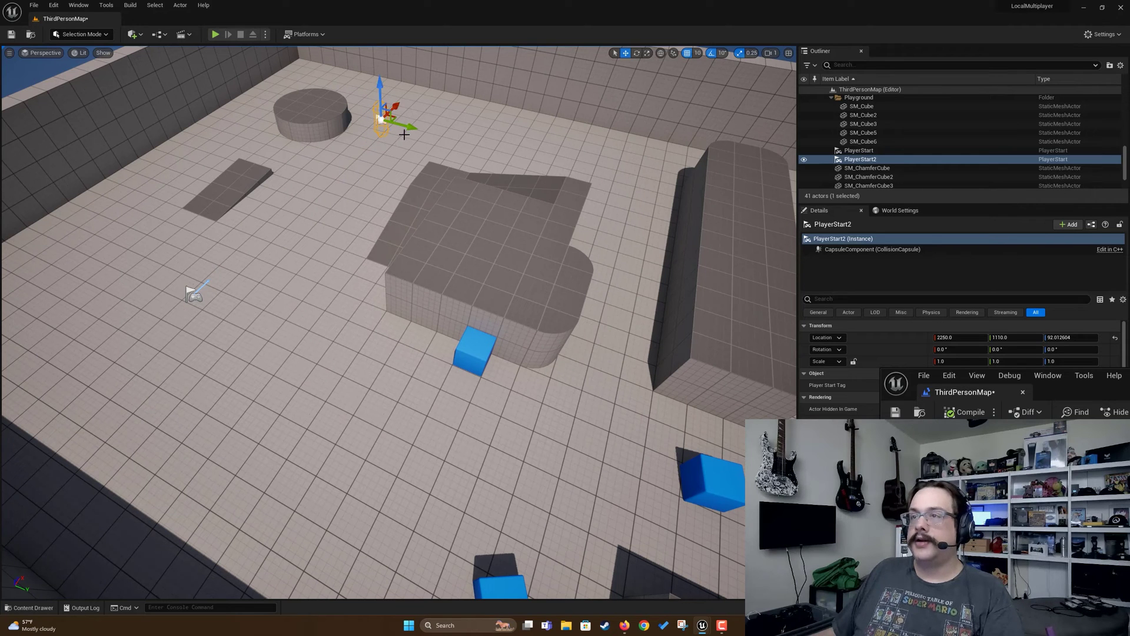
Duplicate the new PlayerStart along Y to about X 2250, Y 3050, and duplicate that copy along X to about X 560, Y 3050.
left_click_drag(410, 129, 410, 129, "alt")
right_click_drag(685, 178, 759, 180)
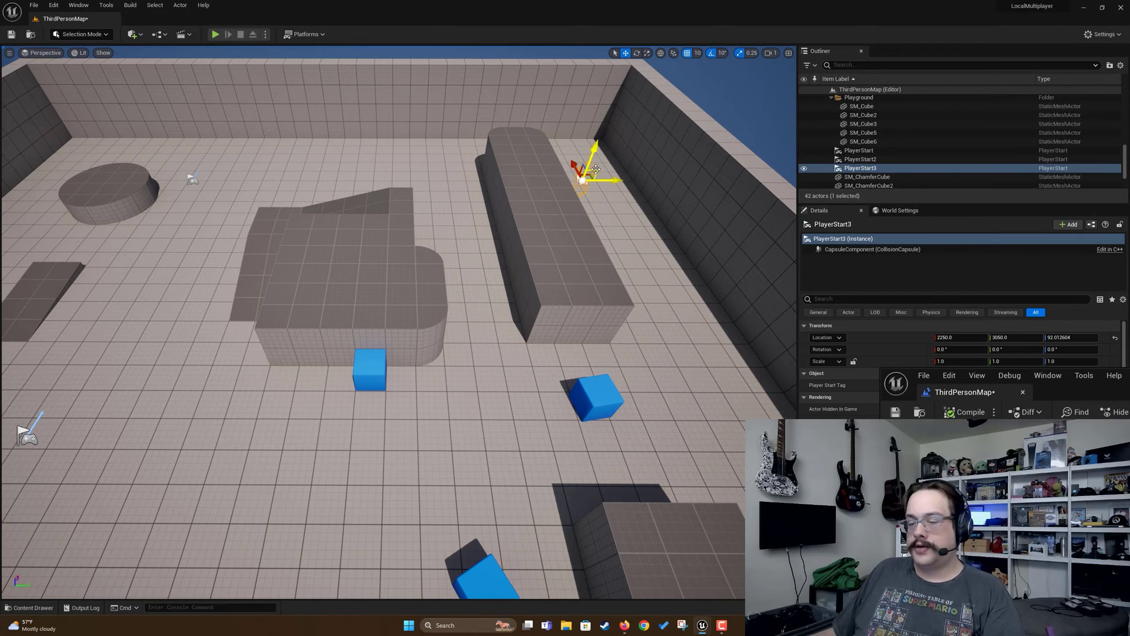
left_click_drag(578, 164, 574, 163, "alt")
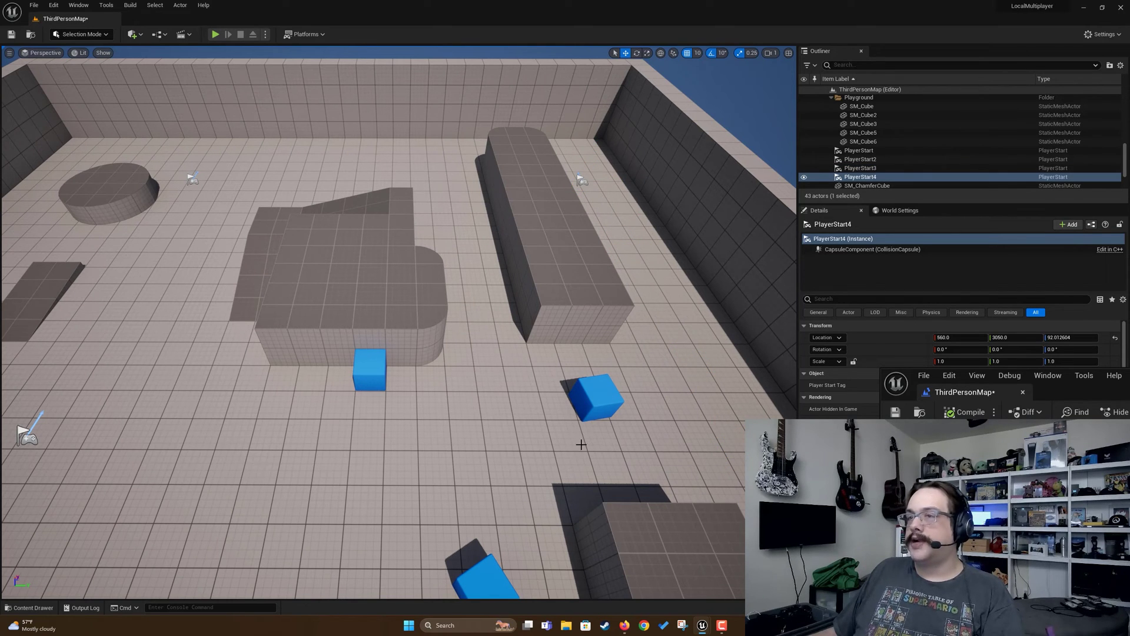
Play the level and run the first player's character around the map to check the four separate spawn points.
left_click(216, 35)
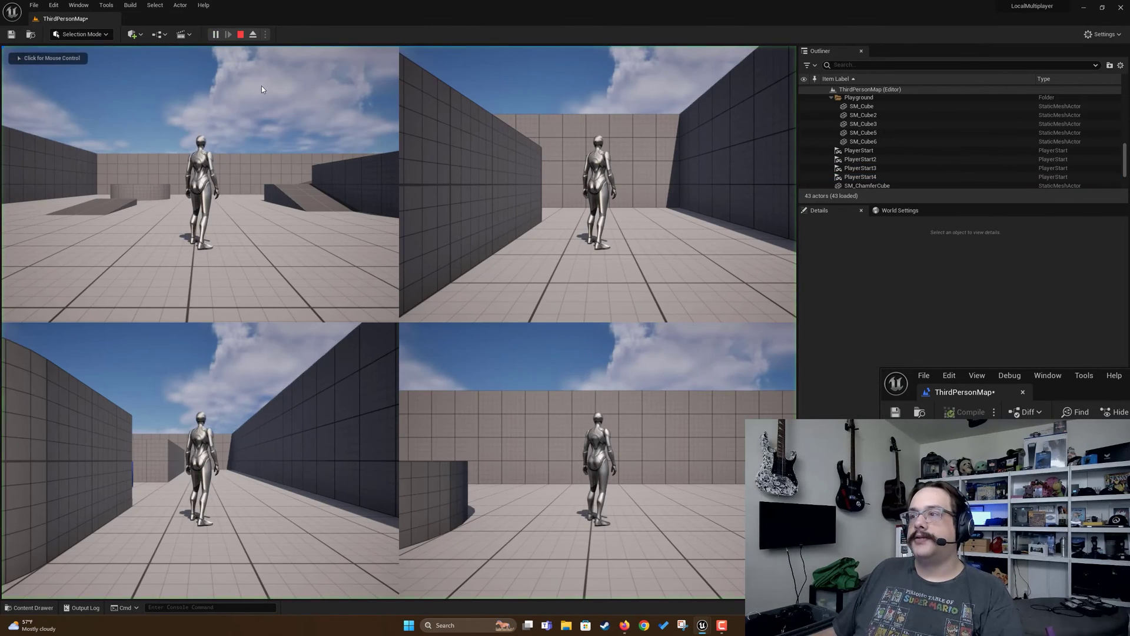
key("w")
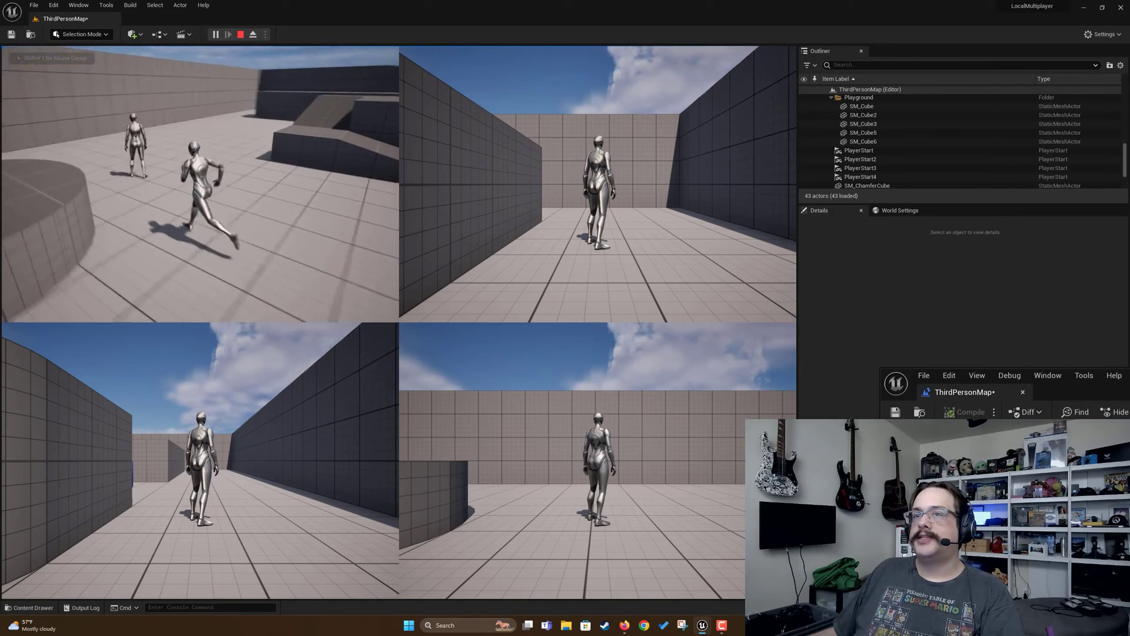
key("space")
key("w")
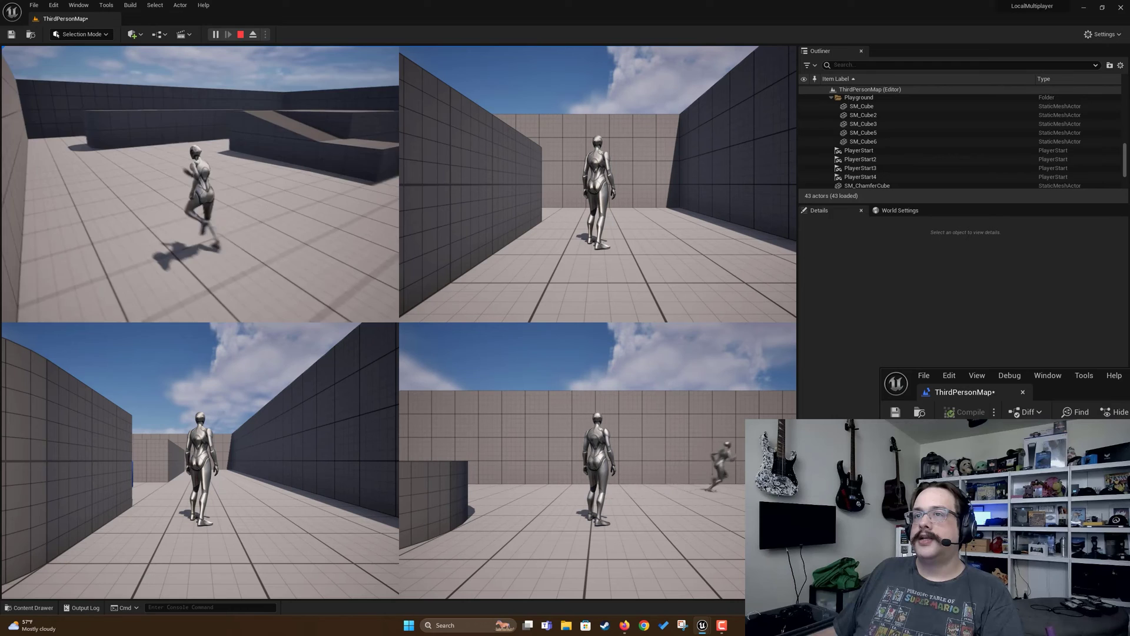
key("w")
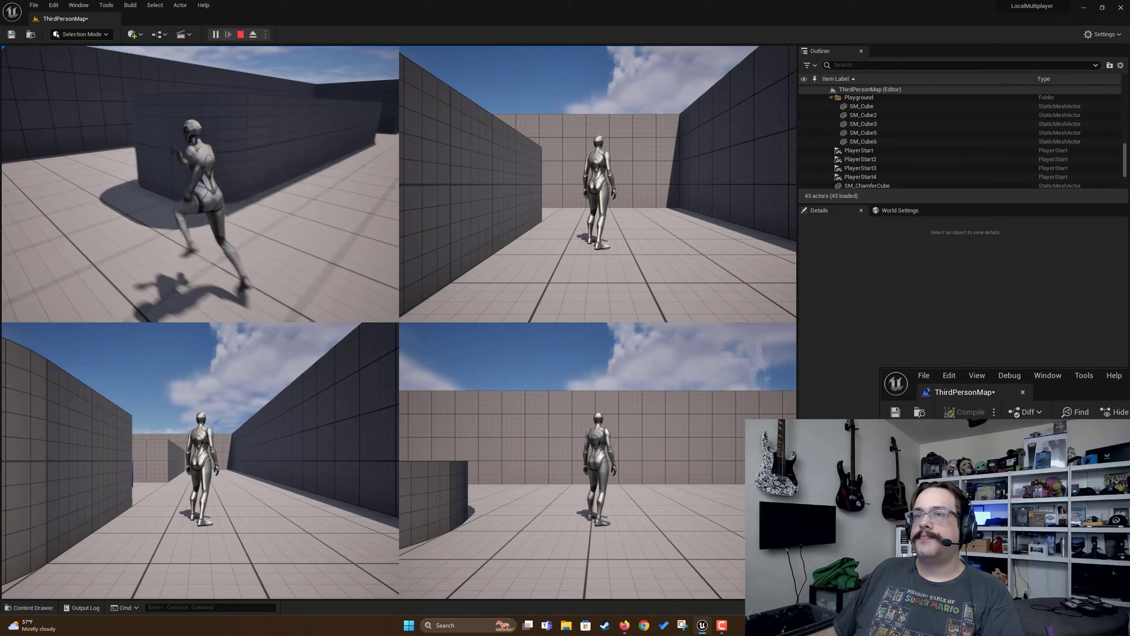
key("w")
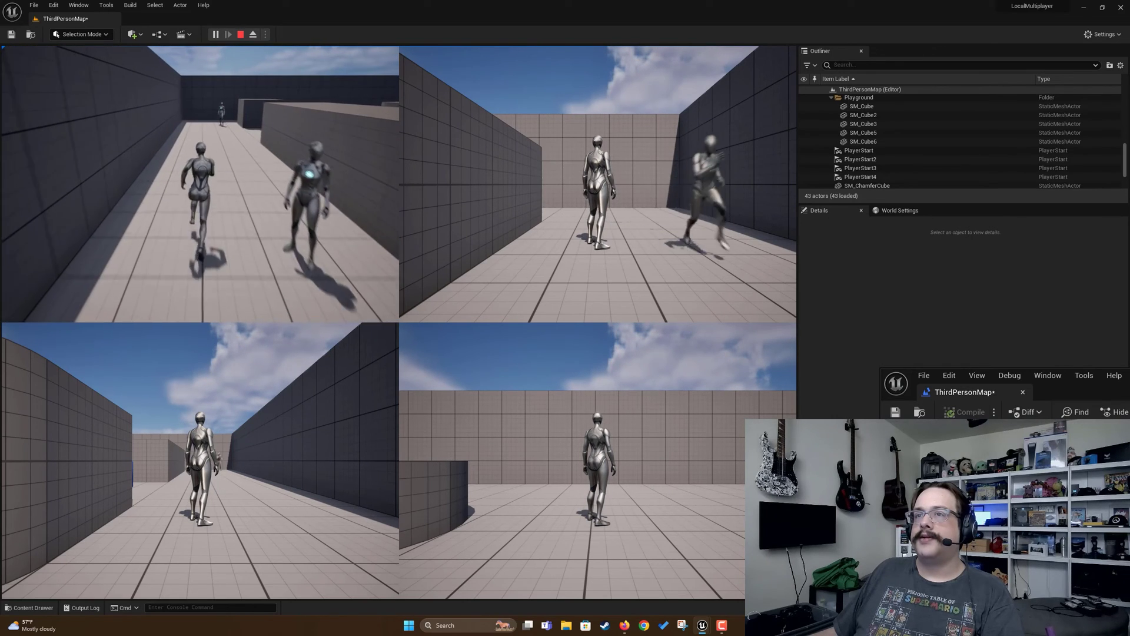
key("w")
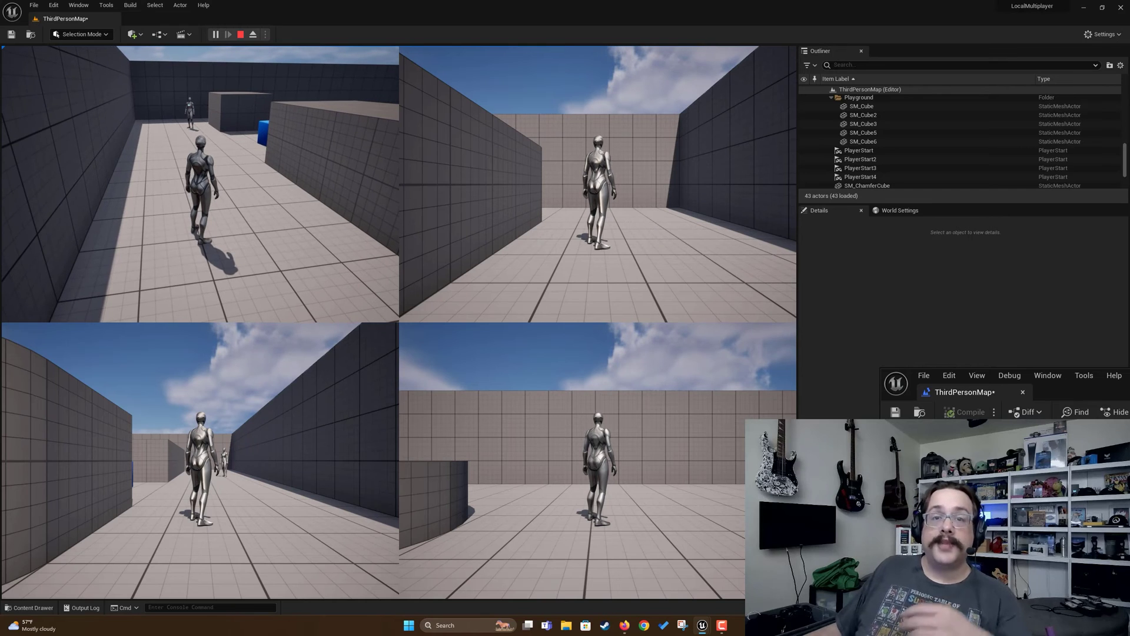